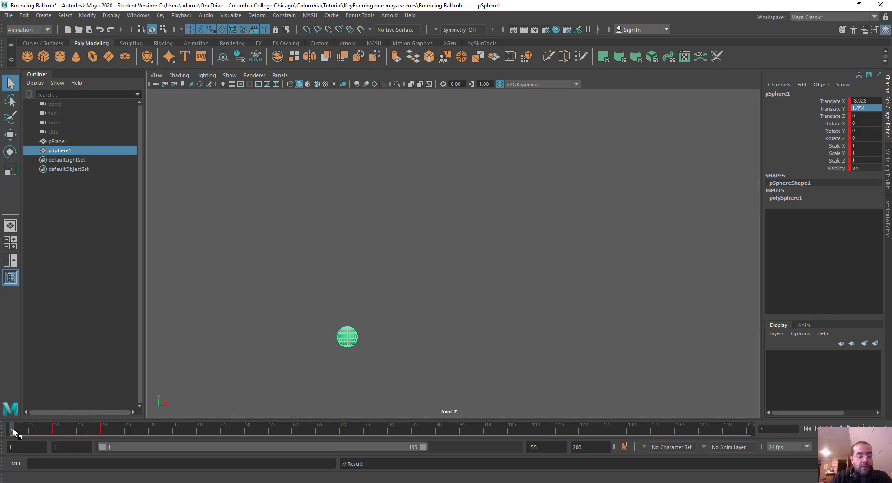
# Step: Play the ball's existing bounce and scrub through its poses at frames 1, 10 and 20
pyautogui.click(850, 428)
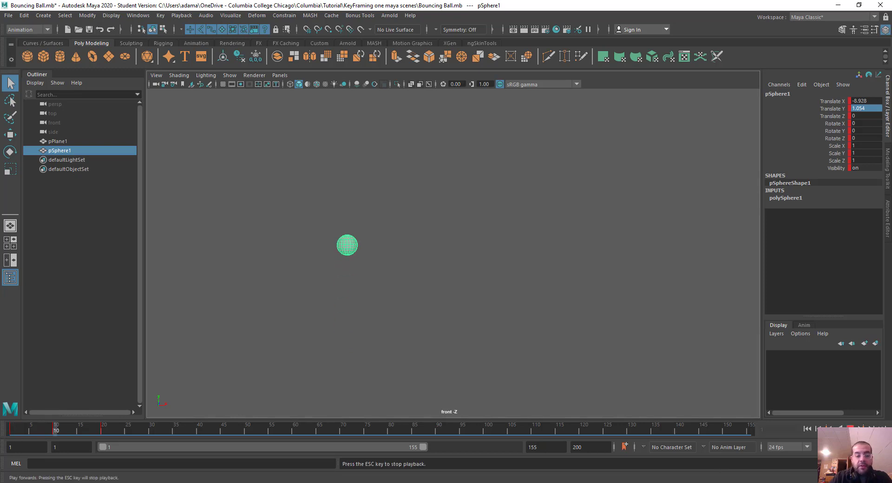
pyautogui.press('Escape')
pyautogui.moveTo(9, 427)
pyautogui.mouseDown()
pyautogui.moveTo(56, 429)
pyautogui.moveTo(11, 433)
pyautogui.mouseUp()
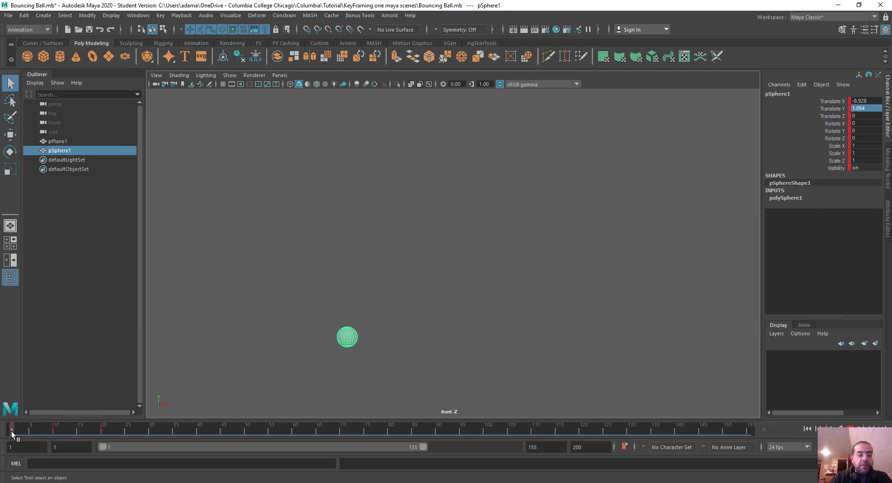
pyautogui.moveTo(11, 433); pyautogui.dragTo(47, 431)
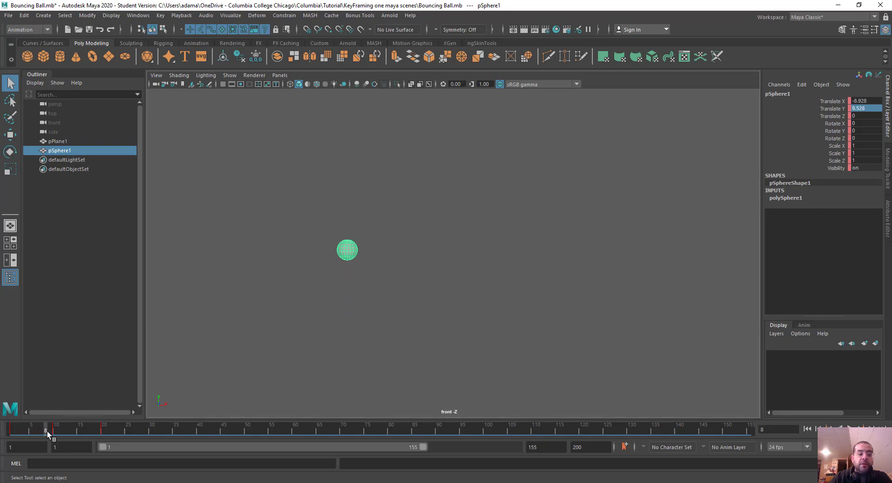
pyautogui.moveTo(34, 430); pyautogui.dragTo(54, 436)
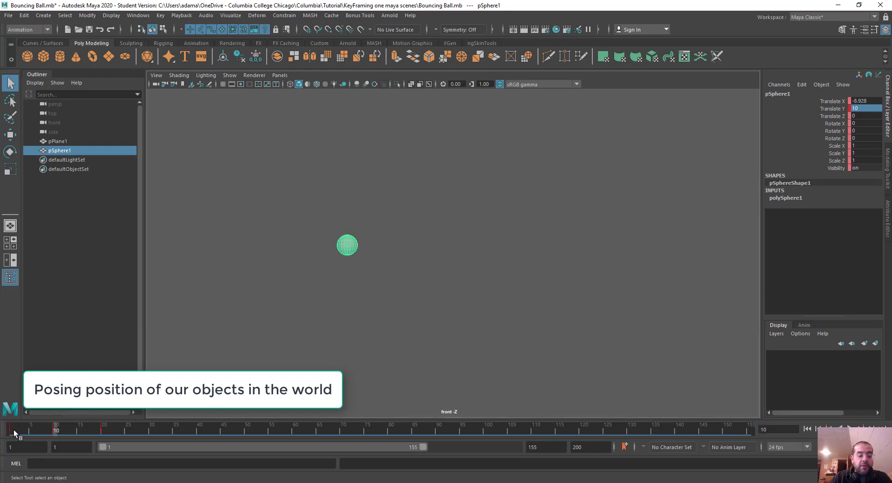
pyautogui.doubleClick(864, 108)
pyautogui.press('Return')
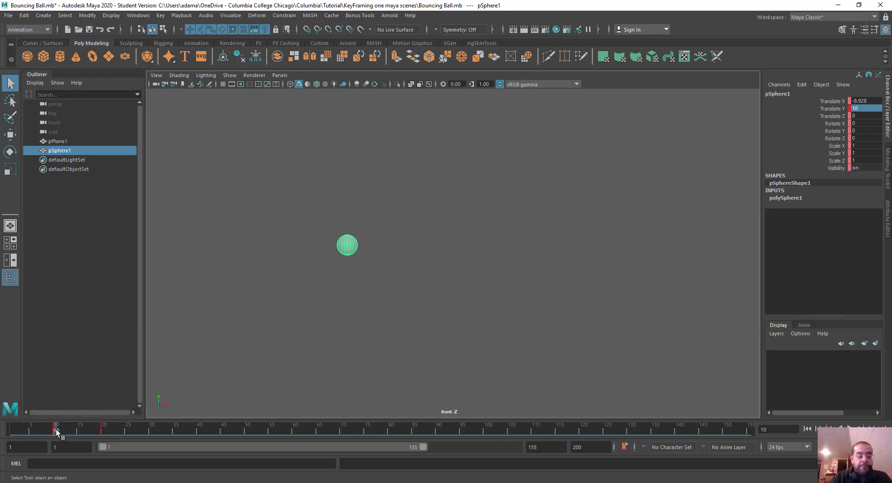
pyautogui.moveTo(55, 429); pyautogui.dragTo(102, 431)
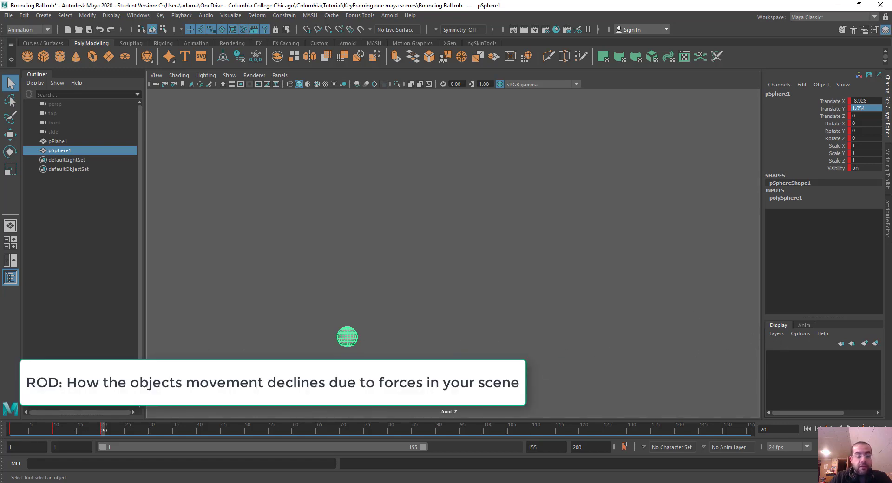
pyautogui.moveTo(104, 429)
pyautogui.mouseDown()
pyautogui.moveTo(54, 426)
pyautogui.moveTo(103, 433)
pyautogui.mouseUp()
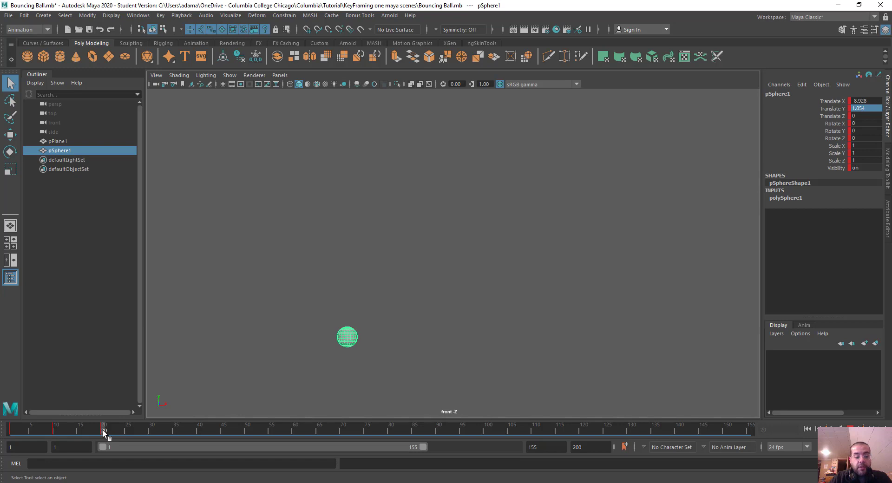
# Step: Key the ball's second bounce peak by setting Translate Y to 8 at frame 28
pyautogui.moveTo(104, 432); pyautogui.dragTo(134, 431)
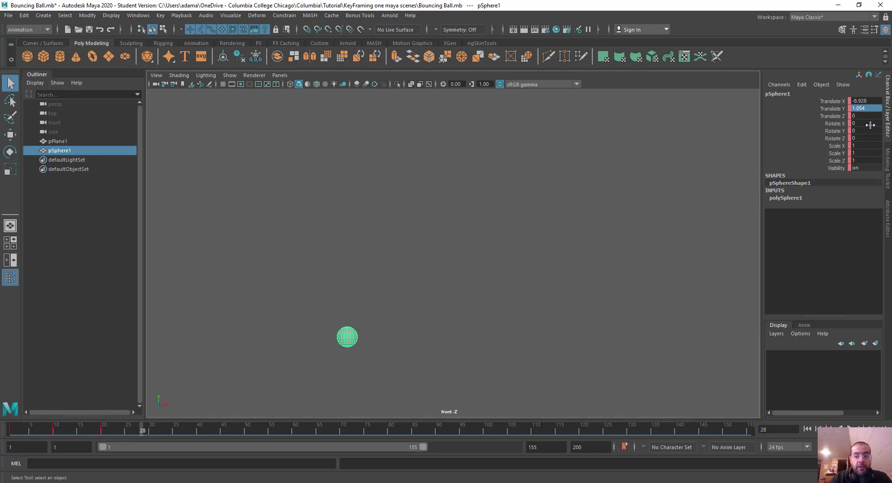
pyautogui.click(866, 108)
pyautogui.write('8')
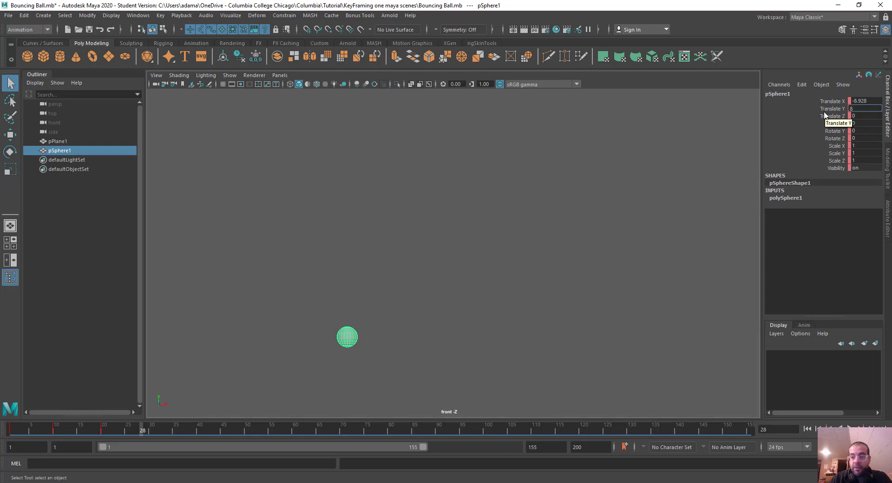
pyautogui.press('Return')
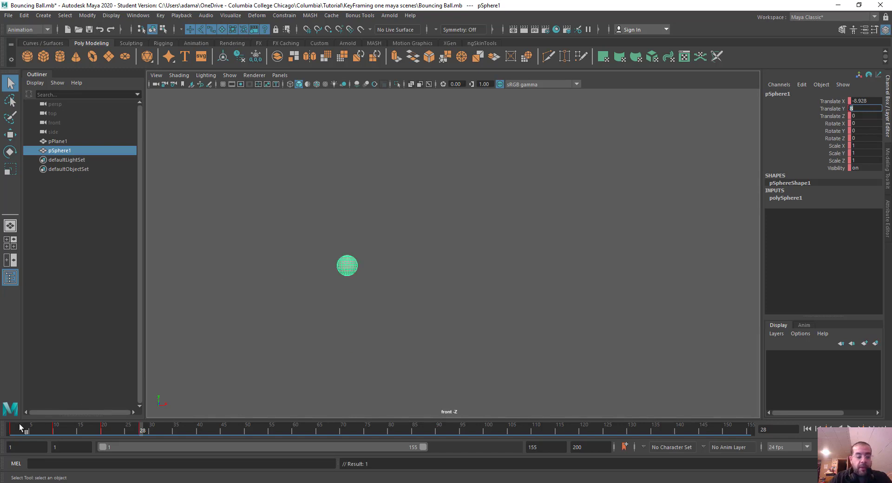
# Step: Set the ball's Translate Y to 0 on the ground-contact keys at frames 1 and 20
pyautogui.click(12, 427)
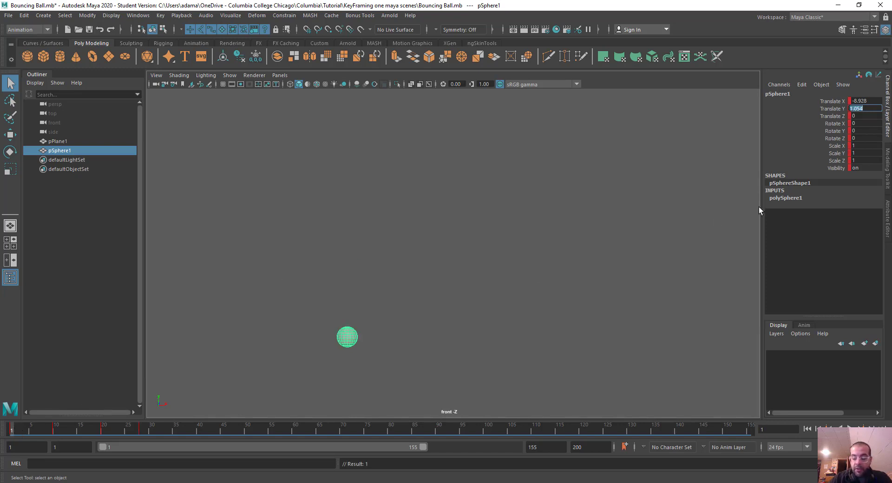
pyautogui.write('0')
pyautogui.press('Return')
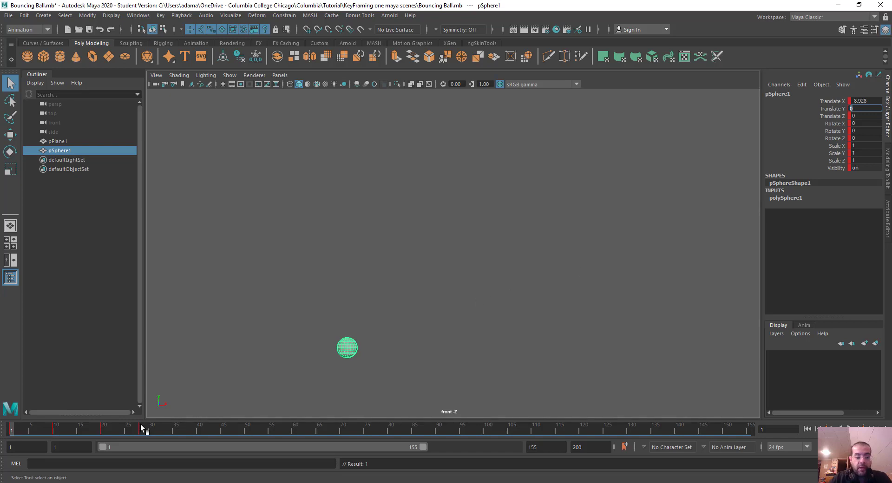
pyautogui.click(105, 428)
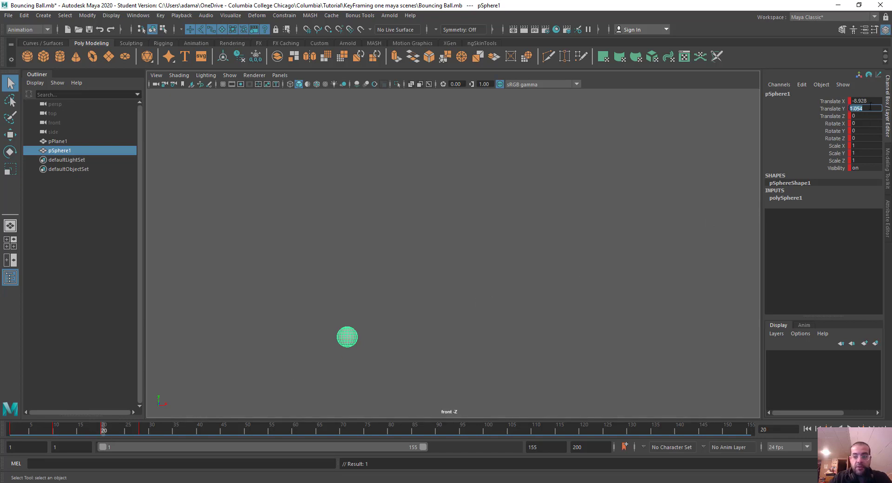
pyautogui.write('0')
pyautogui.press('Return')
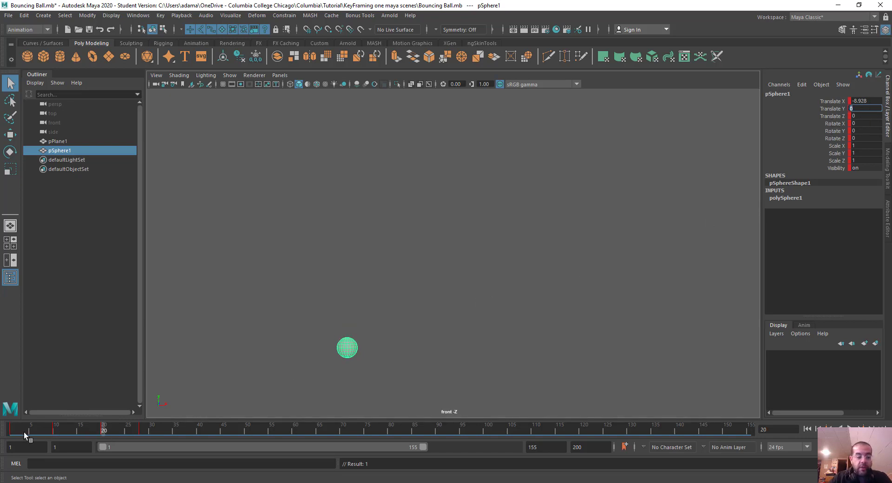
# Step: Key the ball's Translate Y at 0 on frame 36 and at 6 on frame 42
pyautogui.click(4, 431)
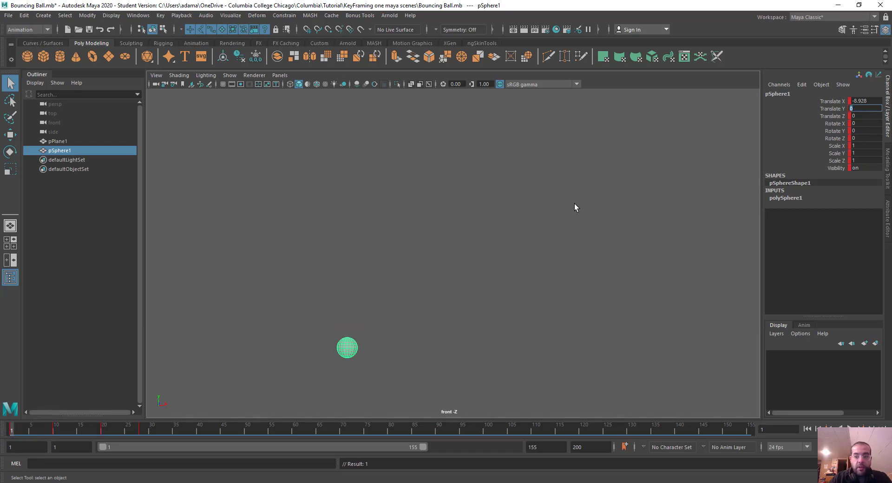
pyautogui.moveTo(16, 430); pyautogui.dragTo(142, 448)
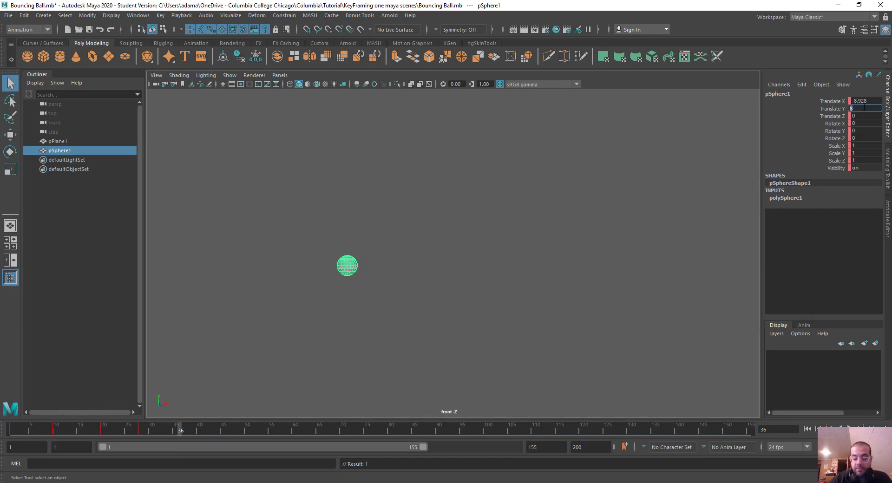
pyautogui.write('0')
pyautogui.press('Return')
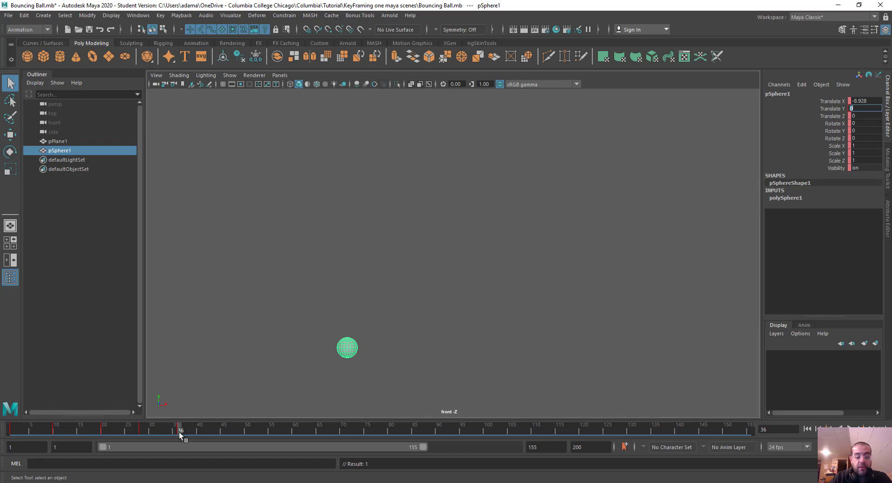
pyautogui.moveTo(184, 432); pyautogui.dragTo(208, 435)
pyautogui.click(864, 108)
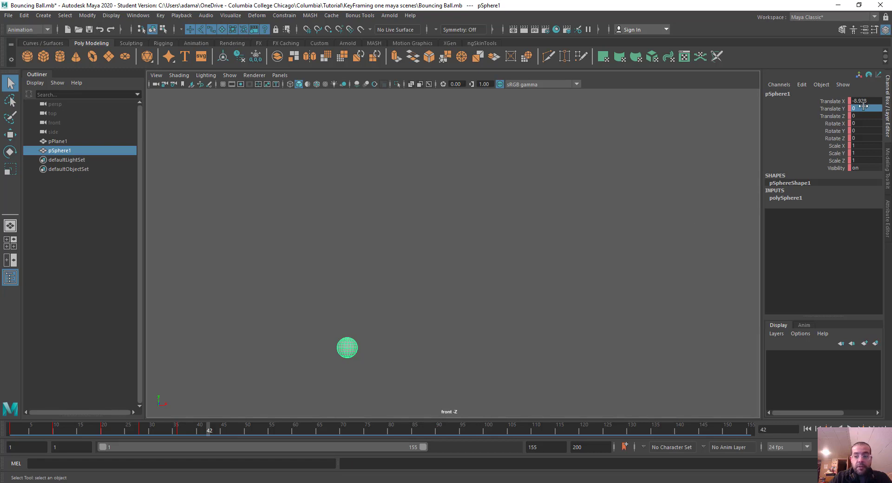
pyautogui.write('6')
pyautogui.press('Return')
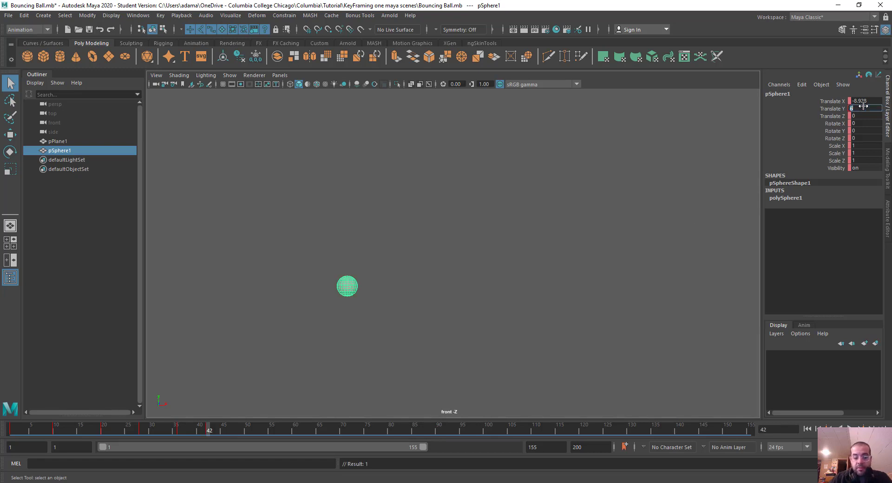
# Step: Carry the ball's ground pose from frame 36 over to frame 48 and set a key there
pyautogui.moveTo(208, 432); pyautogui.dragTo(237, 440)
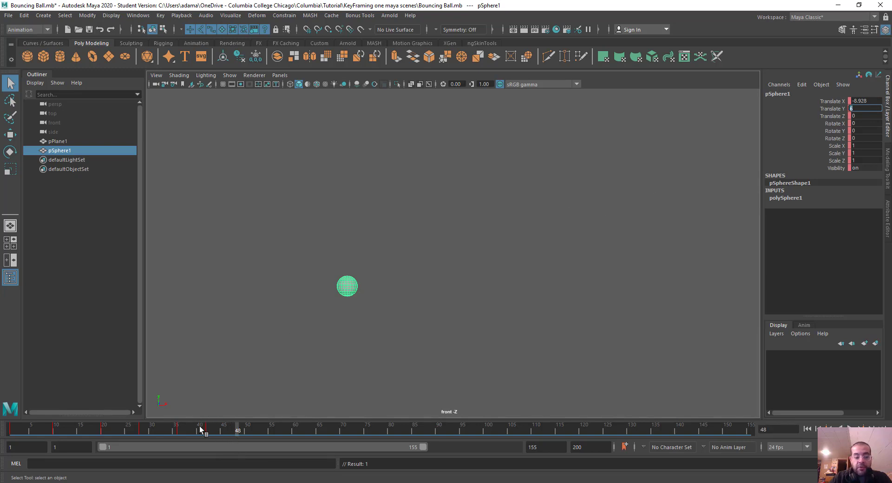
pyautogui.click(178, 430)
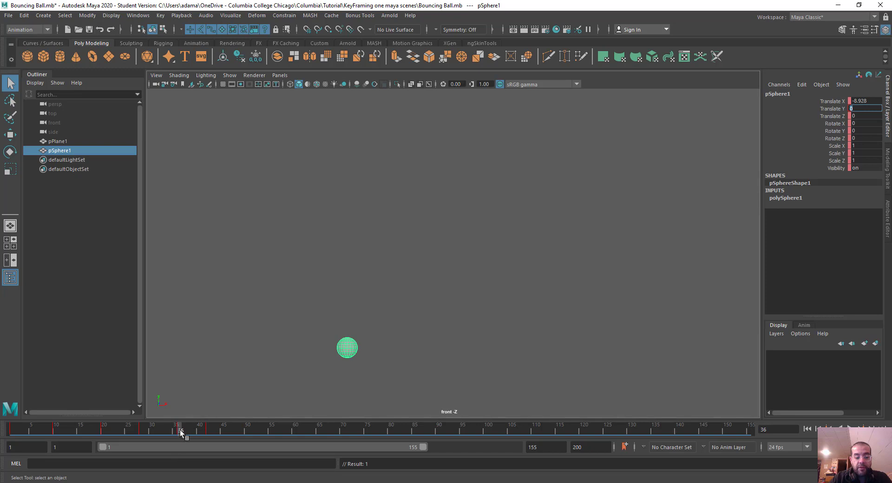
pyautogui.click(237, 429)
pyautogui.write('5')
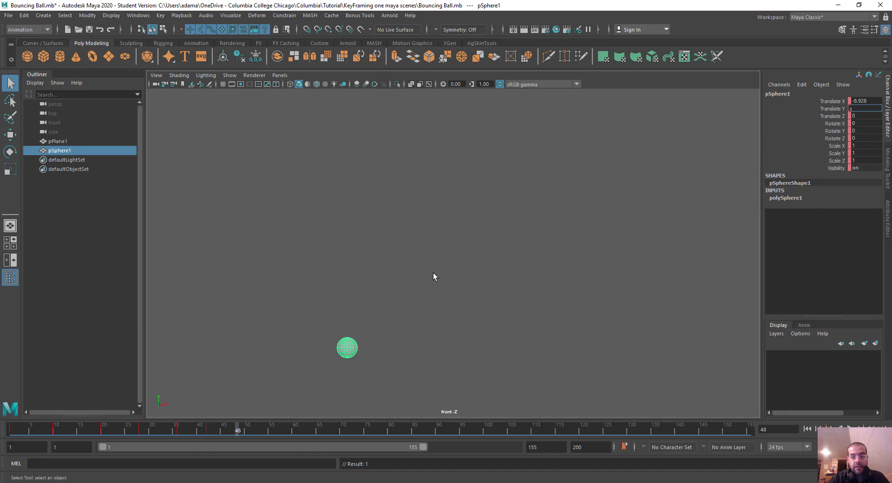
pyautogui.press('Return')
pyautogui.press('s')
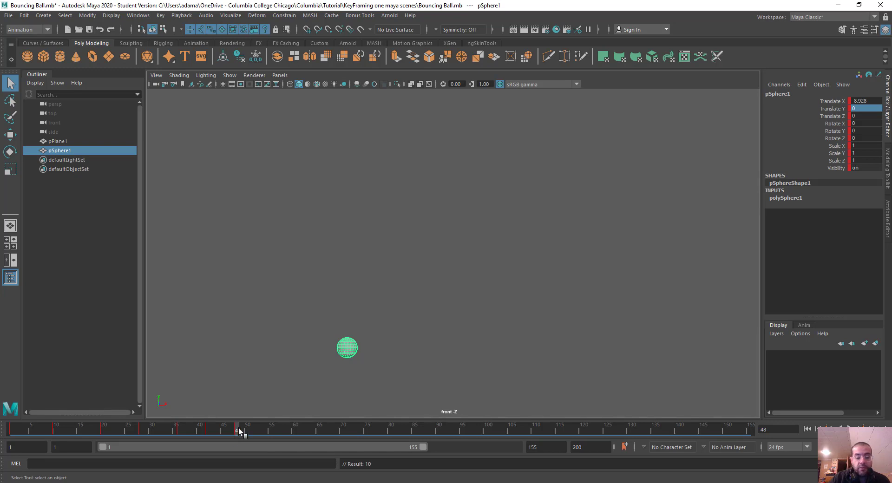
pyautogui.moveTo(238, 428)
pyautogui.mouseDown()
pyautogui.moveTo(208, 434)
pyautogui.moveTo(236, 436)
pyautogui.mouseUp()
# Step: Key Translate Y at 4 on frame 52, and copy the ground pose from frame 48 as a key on frame 56
pyautogui.moveTo(235, 434); pyautogui.dragTo(261, 432)
pyautogui.click(875, 106)
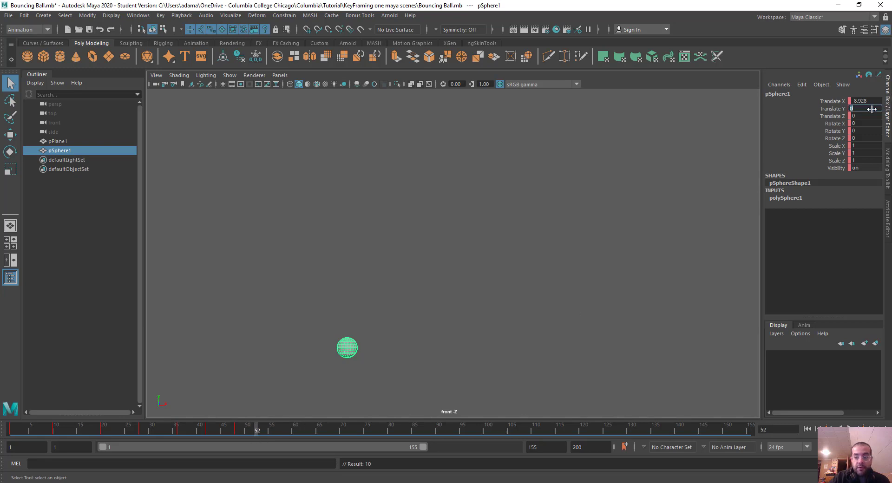
pyautogui.write('4')
pyautogui.press('Return')
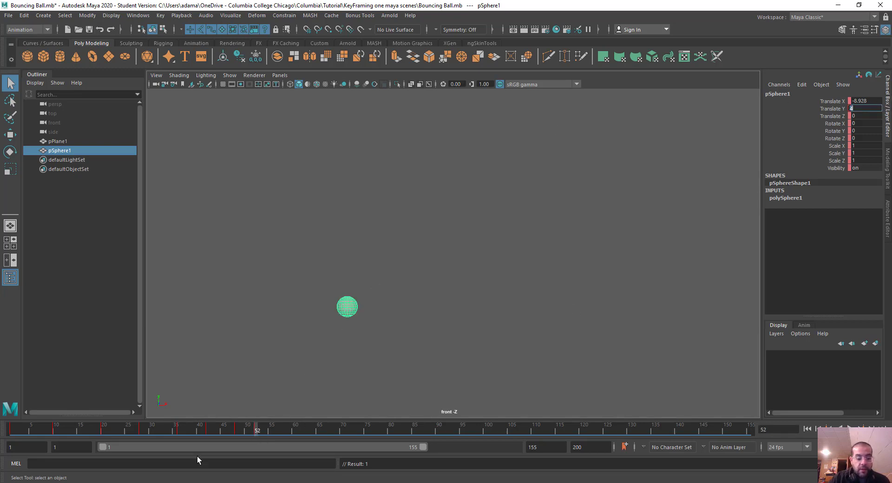
pyautogui.click(238, 431)
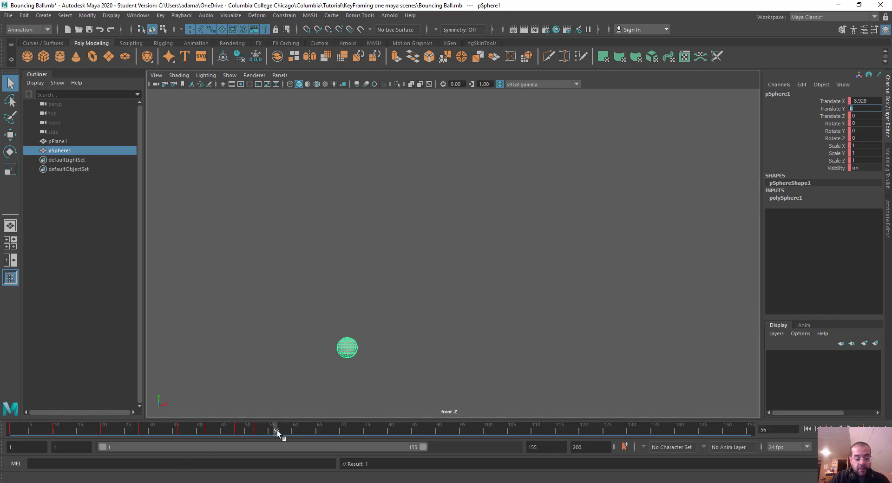
pyautogui.write('s')
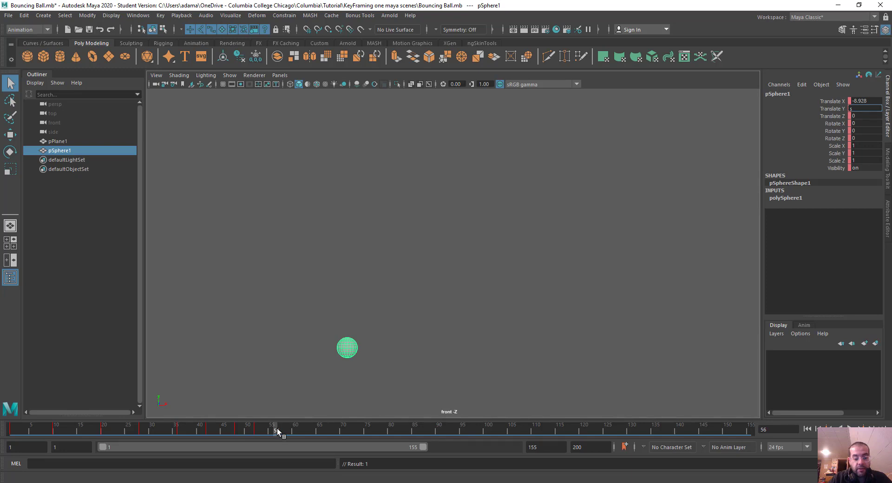
pyautogui.press('Return')
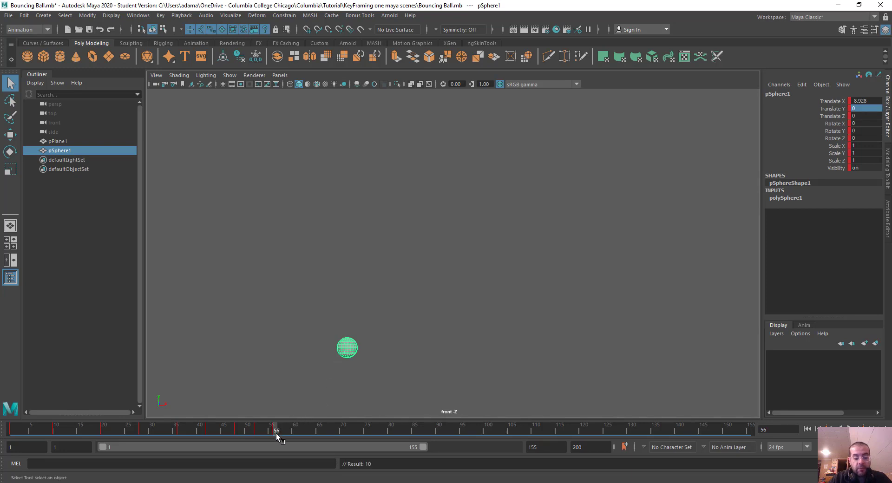
# Step: Key the final small bounce with Translate Y at 2 on frame 58 and 0 on frame 60
pyautogui.moveTo(276, 434); pyautogui.dragTo(284, 433)
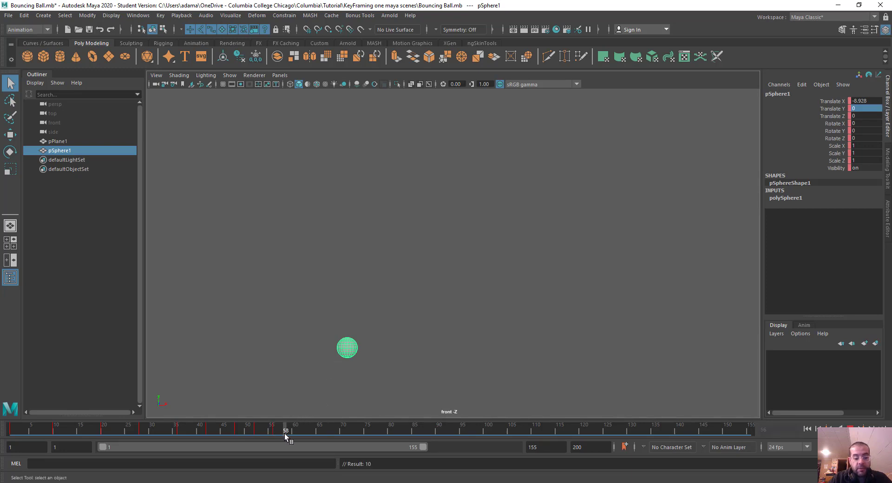
pyautogui.click(862, 110)
pyautogui.write('2')
pyautogui.press('Return')
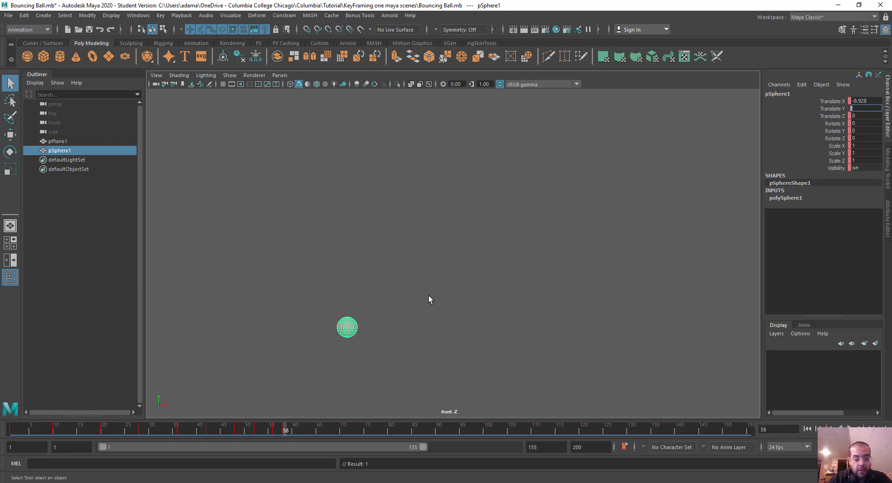
pyautogui.click(296, 431)
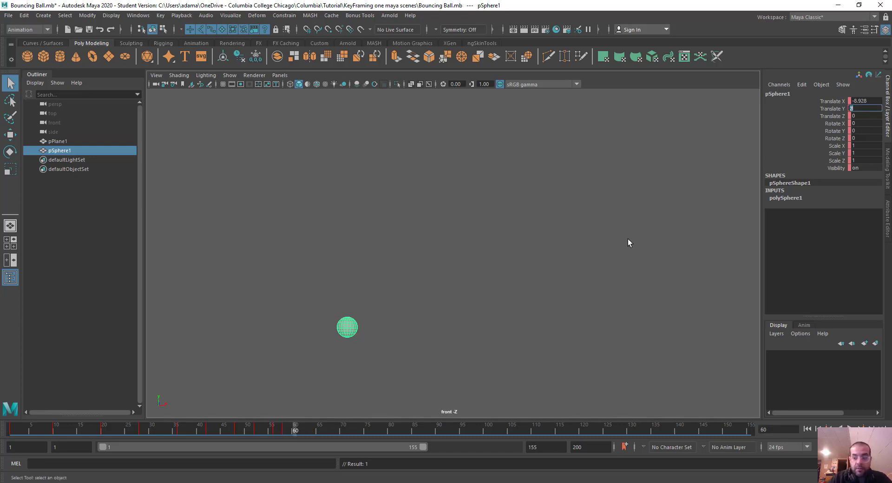
pyautogui.write('0')
pyautogui.press('Return')
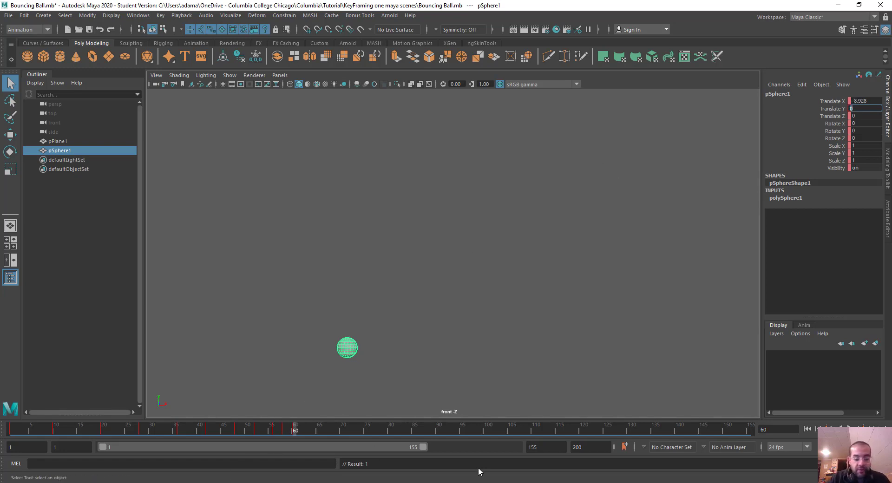
# Step: Shorten the playback range to end at frame 62 and play the bounce from frame 1
pyautogui.moveTo(424, 447); pyautogui.dragTo(230, 433)
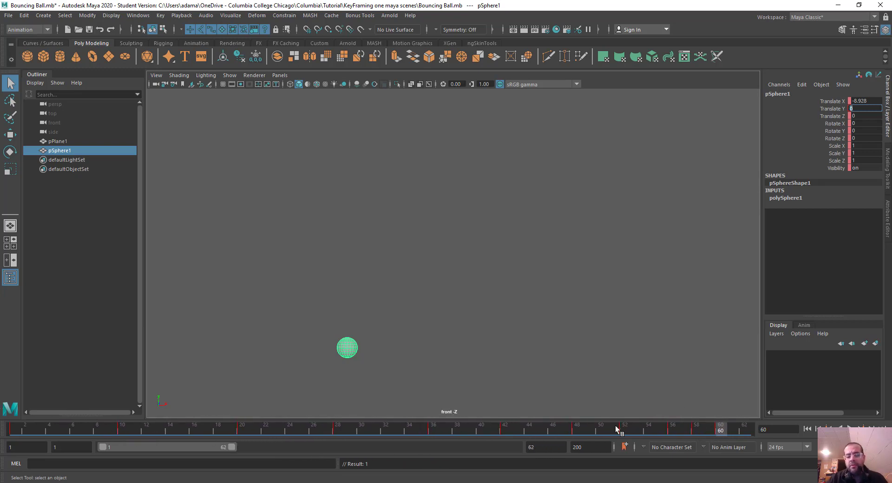
pyautogui.click(7, 428)
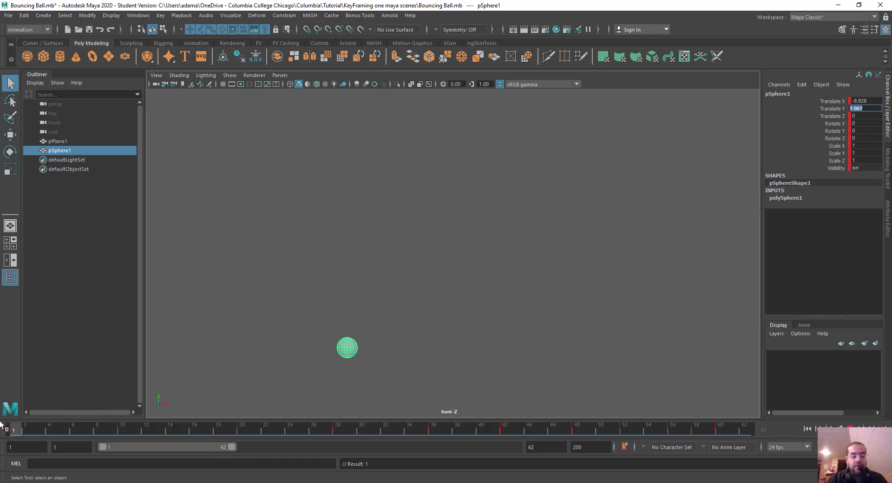
pyautogui.click(850, 429)
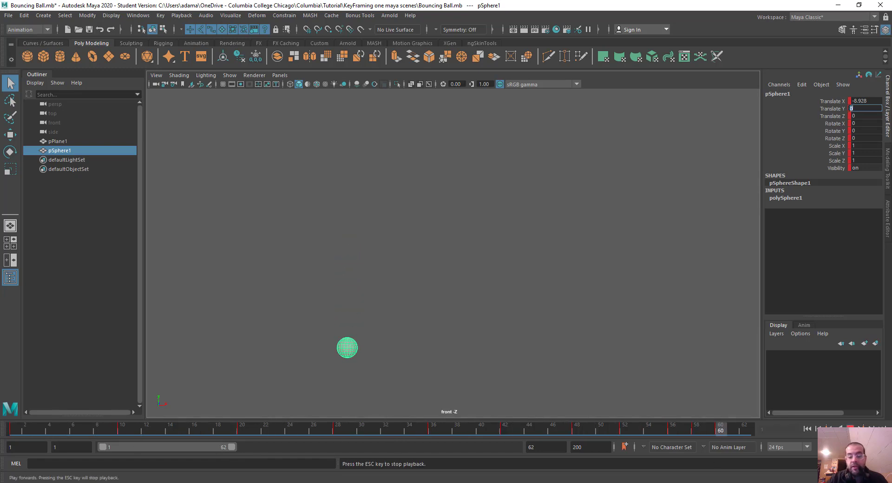
# Step: Stop the playback, scrub through the bounce to frame 60, and show the ball's Translate Y curve alone in the Graph Editor
pyautogui.press('Escape')
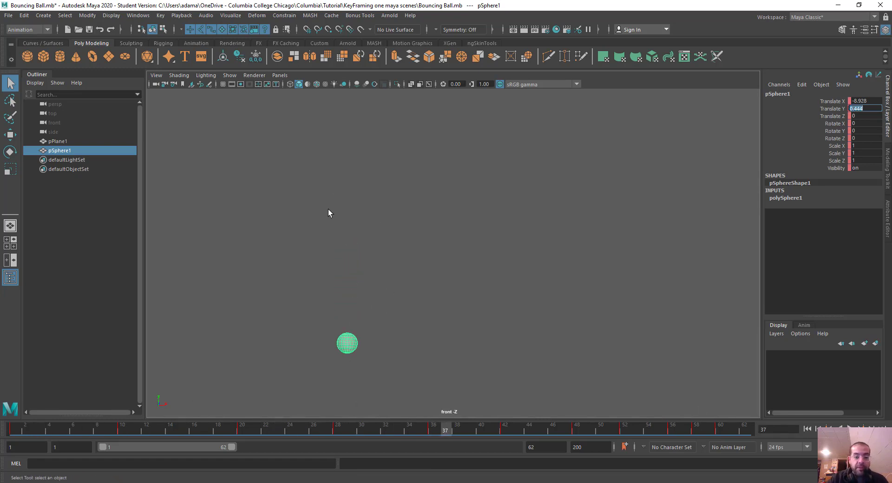
pyautogui.moveTo(18, 434); pyautogui.dragTo(716, 447)
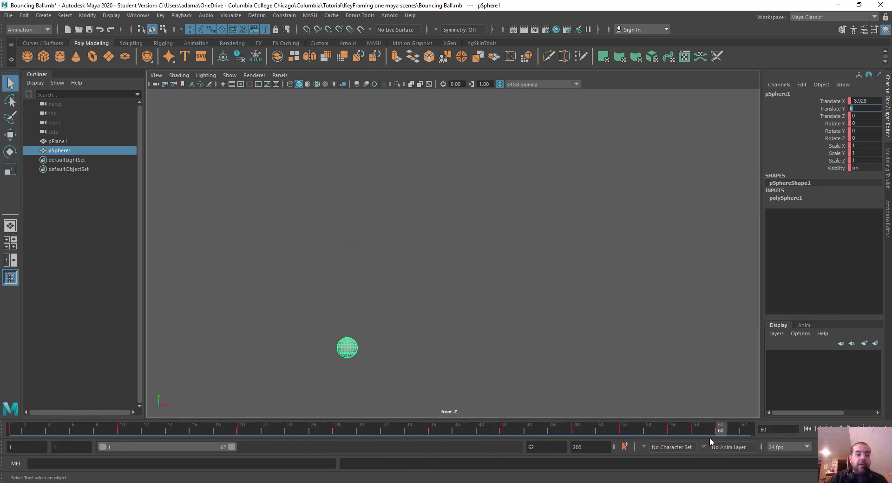
pyautogui.click(138, 16)
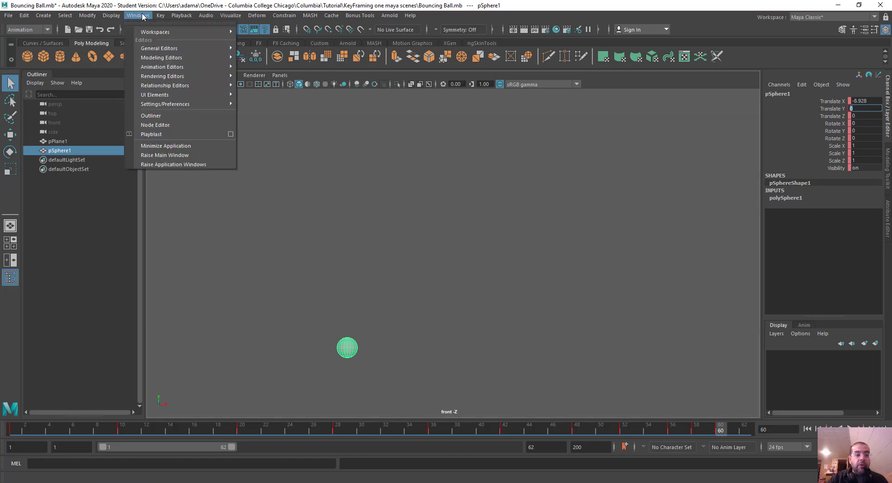
pyautogui.moveTo(186, 67)
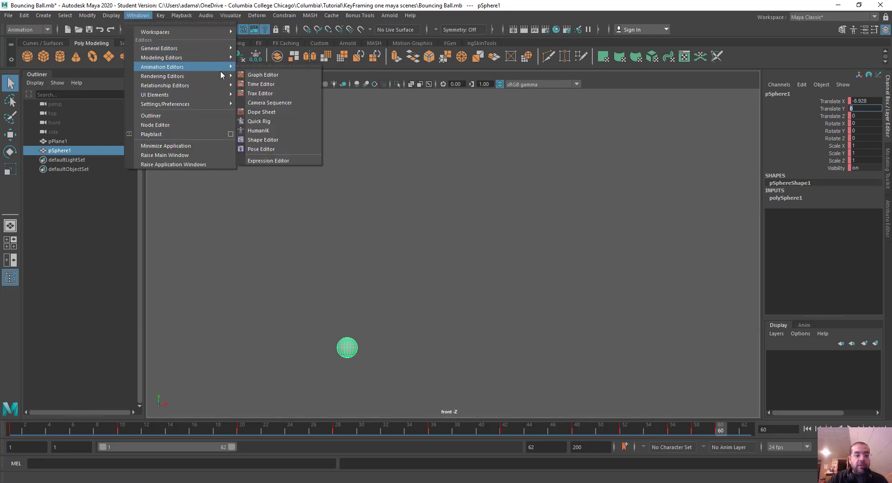
pyautogui.click(252, 76)
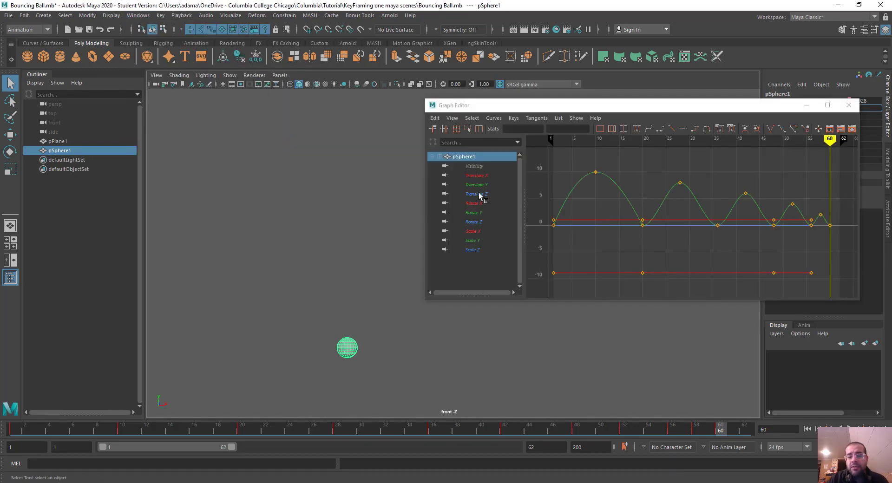
pyautogui.click(482, 185)
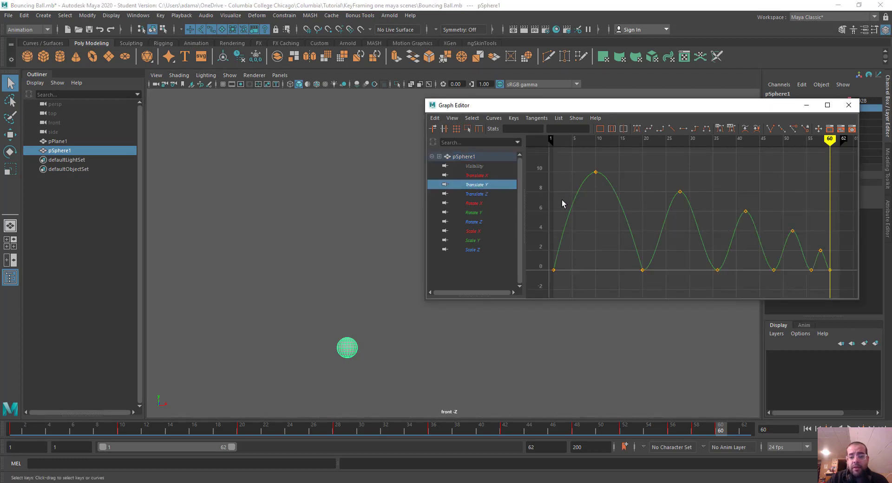
# Step: Try auto and clamped tangents on all Translate Y keys, settle on spline tangents and break them
pyautogui.moveTo(534, 154); pyautogui.dragTo(856, 293)
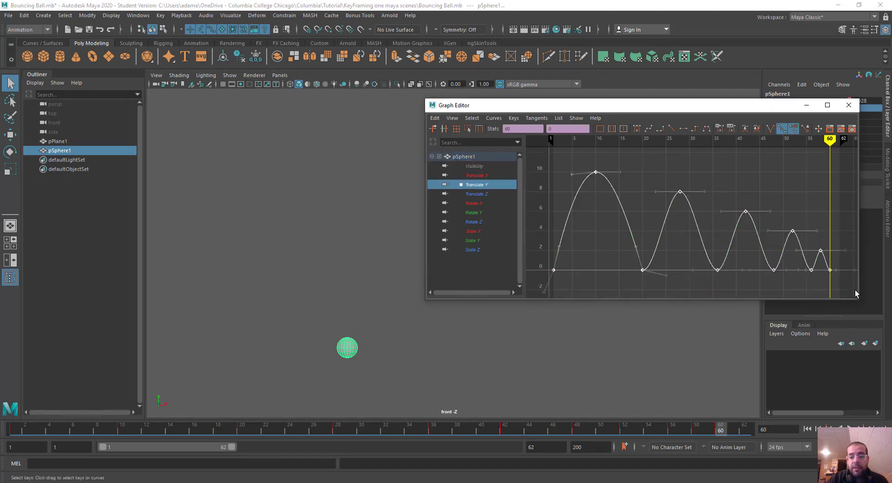
pyautogui.click(648, 130)
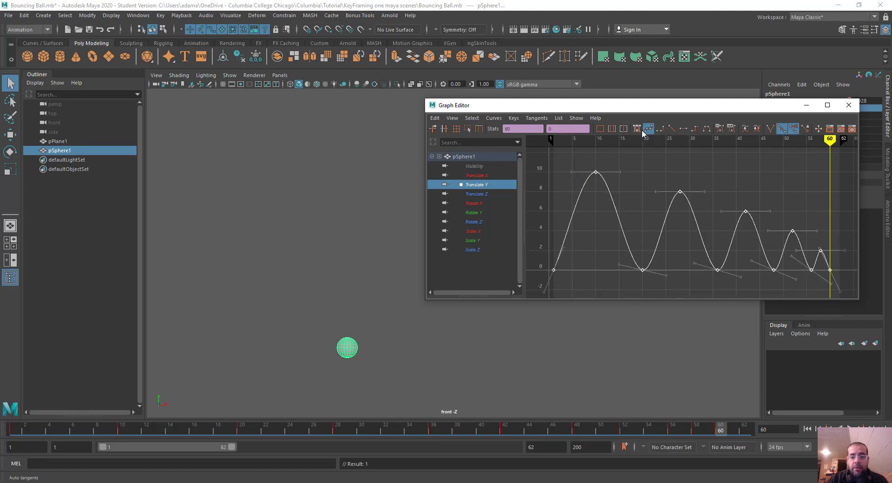
pyautogui.click(637, 129)
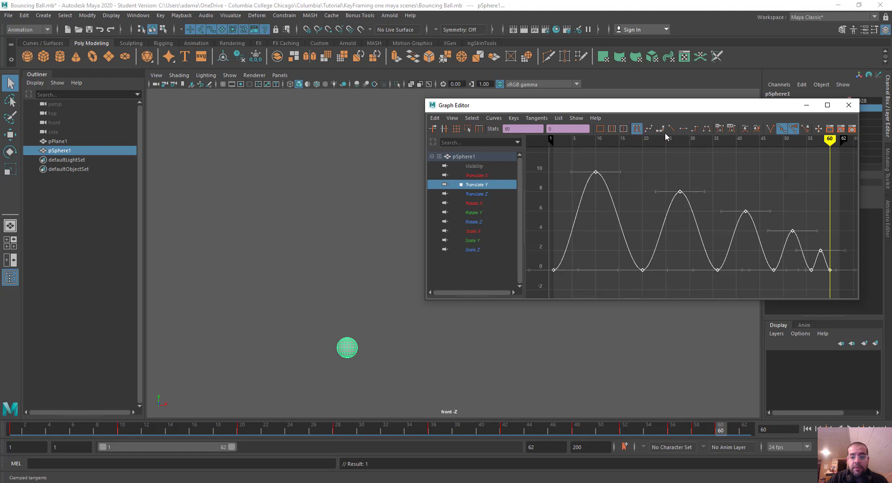
pyautogui.click(660, 129)
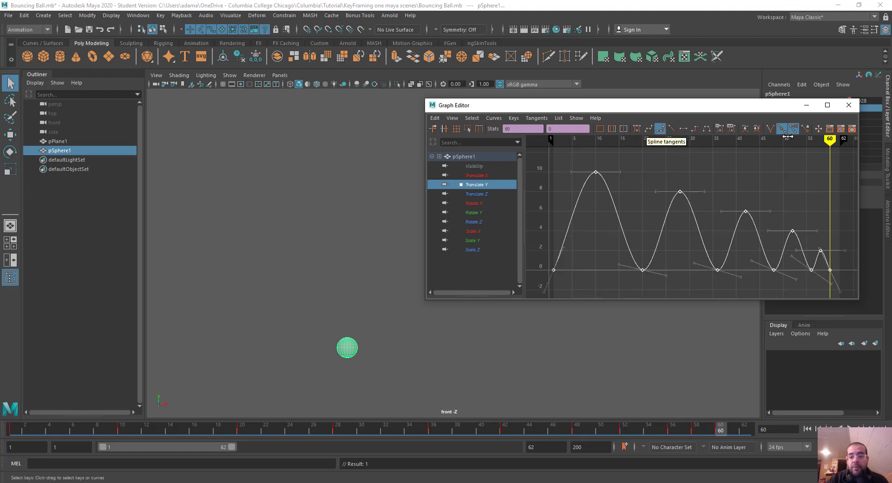
pyautogui.click(770, 129)
# Step: Steepen the outgoing tangent at frame 1 and both tangents at frame 20 so the curve meets the ground in a sharp V
pyautogui.moveTo(576, 265); pyautogui.dragTo(581, 243)
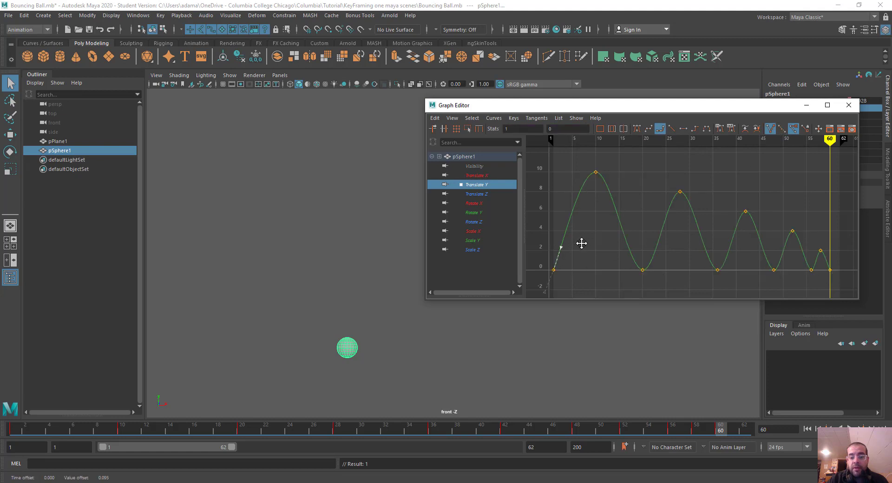
pyautogui.moveTo(581, 243); pyautogui.dragTo(581, 243, button='middle')
pyautogui.moveTo(617, 237); pyautogui.dragTo(617, 273)
pyautogui.moveTo(618, 273); pyautogui.dragTo(634, 245, button='middle')
pyautogui.moveTo(663, 273); pyautogui.dragTo(683, 302)
pyautogui.moveTo(669, 263); pyautogui.dragTo(658, 244, button='middle')
# Step: Pull both tangent handles of the ground keys on frames 36 and 48 steeply upward to form sharp contacts
pyautogui.moveTo(724, 292); pyautogui.dragTo(724, 291)
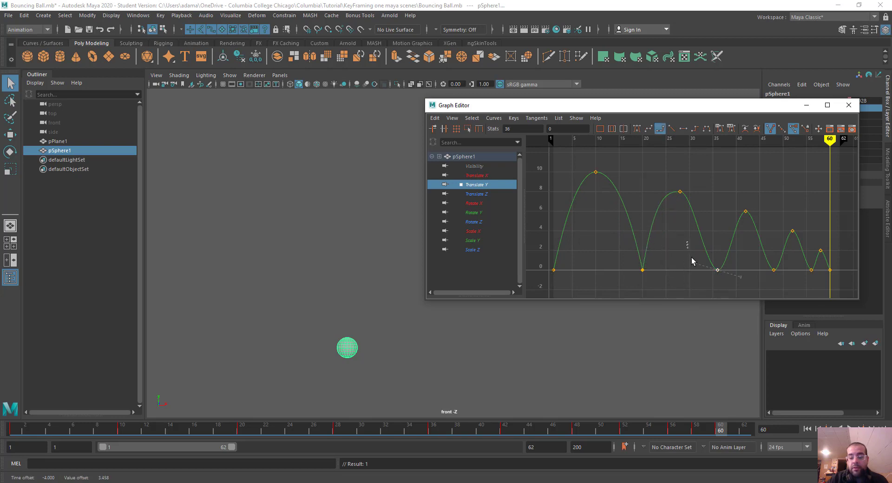
pyautogui.moveTo(693, 257); pyautogui.dragTo(706, 239, button='middle')
pyautogui.click(740, 277)
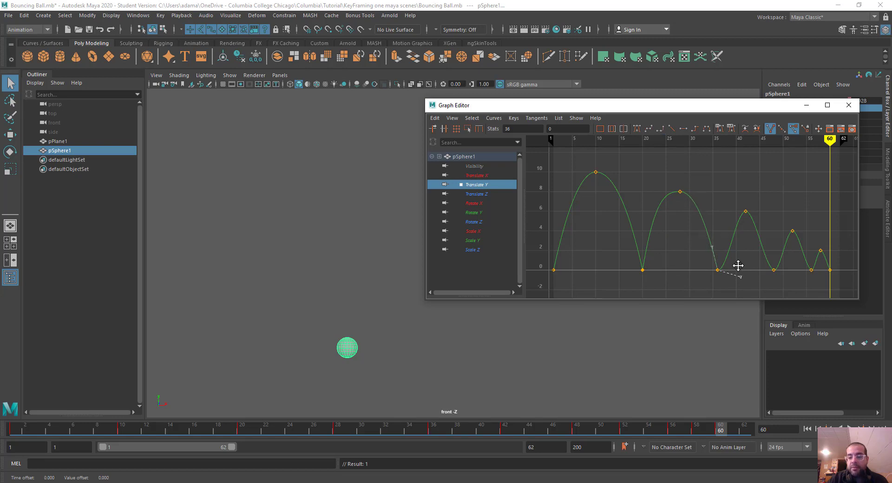
pyautogui.moveTo(737, 266); pyautogui.dragTo(720, 232, button='middle')
pyautogui.moveTo(792, 300); pyautogui.dragTo(755, 259)
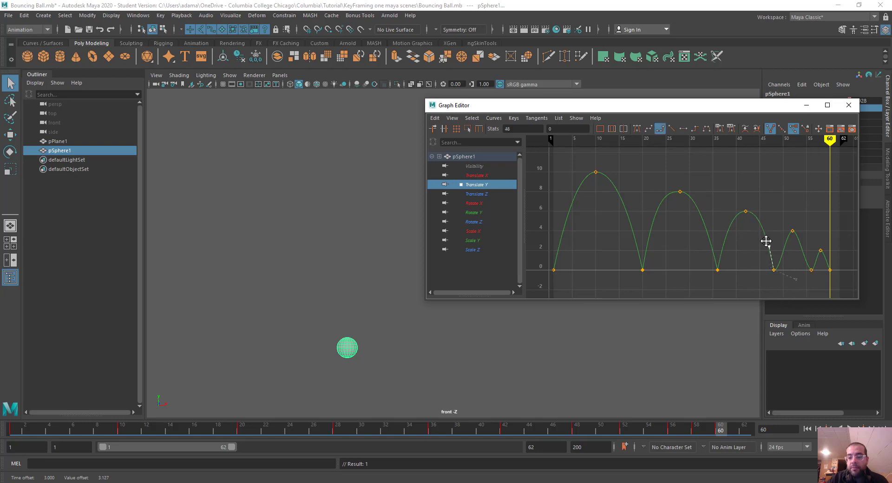
pyautogui.moveTo(766, 241); pyautogui.dragTo(765, 243, button='middle')
pyautogui.moveTo(807, 292); pyautogui.dragTo(782, 247, button='middle')
# Step: Steepen both tangents of the ground key on frame 56 and the incoming tangent of the last key on frame 60
pyautogui.moveTo(818, 281); pyautogui.dragTo(796, 269)
pyautogui.moveTo(796, 268); pyautogui.dragTo(810, 250, button='middle')
pyautogui.moveTo(805, 262); pyautogui.dragTo(833, 289)
pyautogui.moveTo(824, 291); pyautogui.dragTo(817, 257, button='middle')
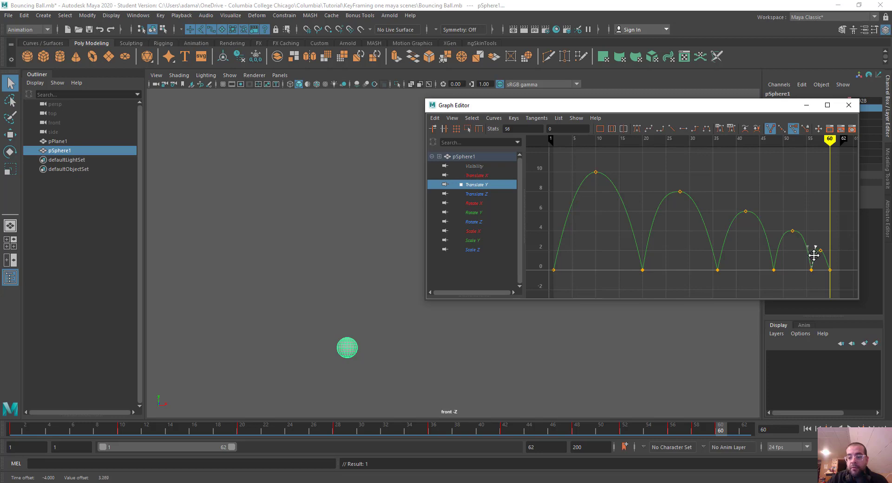
pyautogui.moveTo(827, 279); pyautogui.dragTo(828, 279)
pyautogui.moveTo(819, 247); pyautogui.dragTo(824, 245, button='middle')
# Step: Refine the incoming tangent at frame 60 and the tangent handles at frame 56 to round out the last small bounce
pyautogui.scroll(-6, 665, 263)
pyautogui.scroll(8, 664, 263)
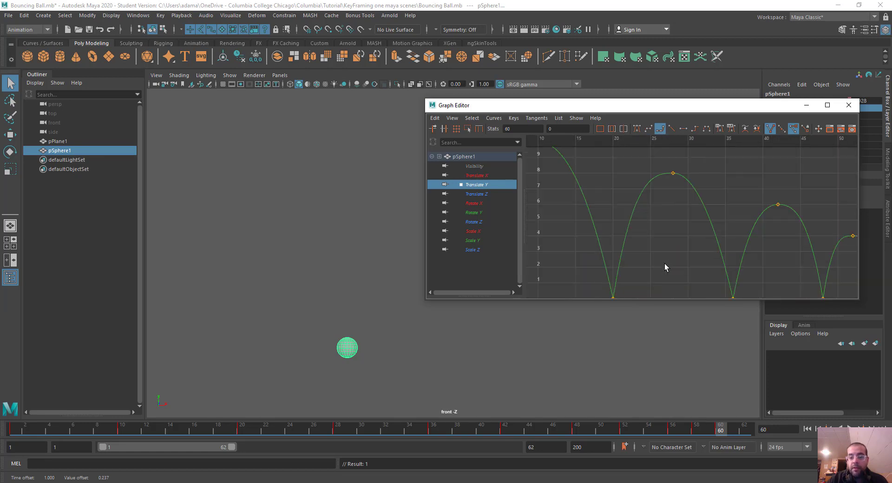
pyautogui.press('a')
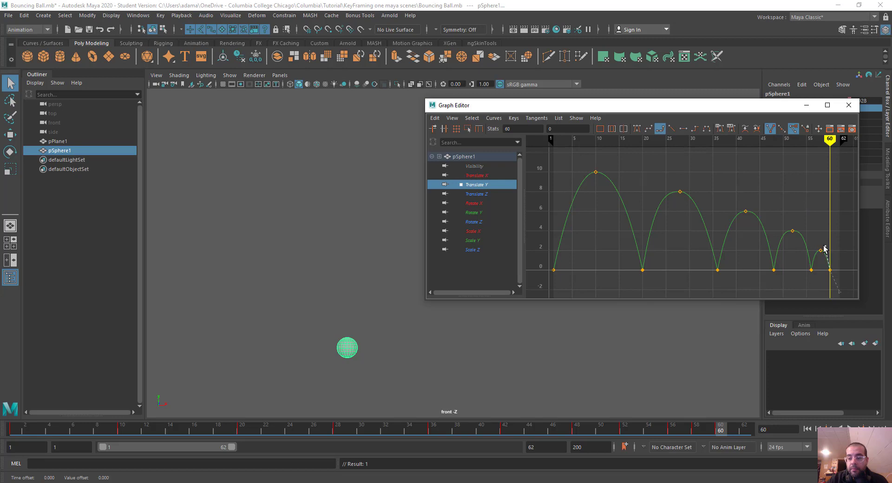
pyautogui.scroll(2, 805, 268)
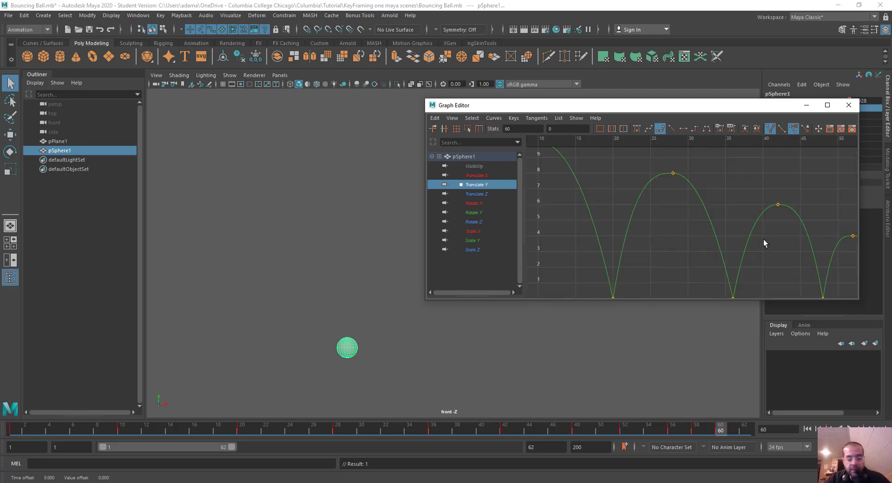
pyautogui.rightClick(696, 214)
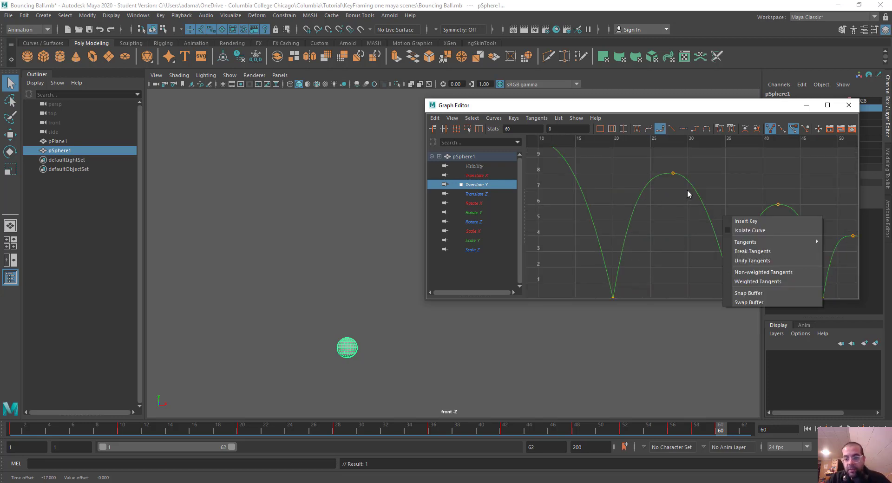
pyautogui.click(688, 193)
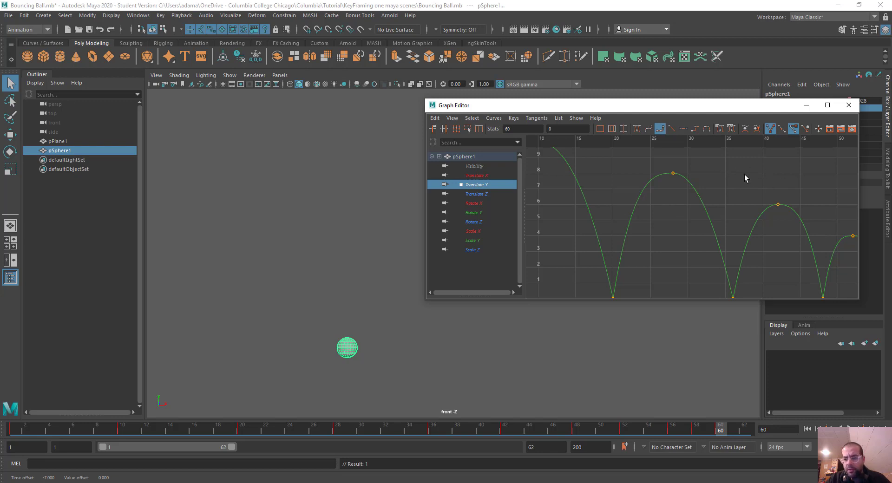
pyautogui.keyDown('alt'); pyautogui.moveTo(775, 184); pyautogui.dragTo(770, 183); pyautogui.keyUp('alt')
pyautogui.keyDown('alt'); pyautogui.moveTo(770, 183); pyautogui.dragTo(624, 159, button='middle'); pyautogui.keyUp('alt')
pyautogui.scroll(3, 733, 235)
pyautogui.keyDown('alt'); pyautogui.moveTo(758, 253); pyautogui.dragTo(672, 190, button='middle'); pyautogui.keyUp('alt')
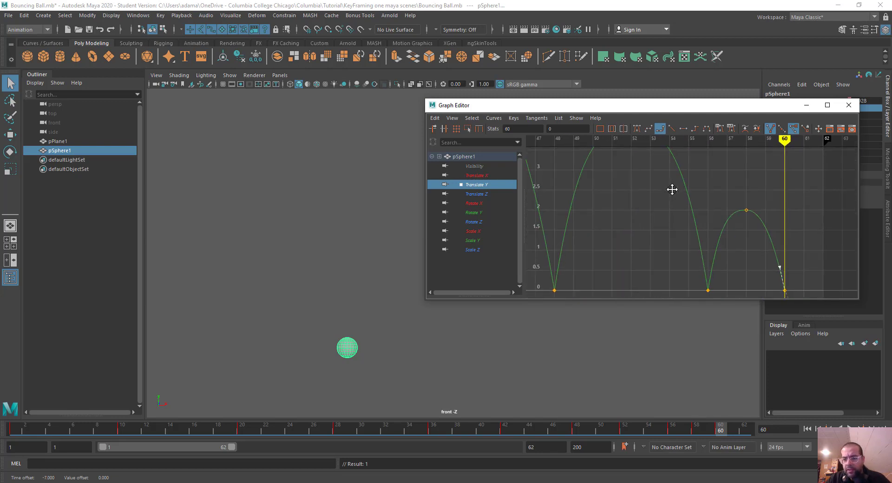
pyautogui.moveTo(768, 267)
pyautogui.mouseDown()
pyautogui.moveTo(790, 284)
pyautogui.moveTo(782, 267)
pyautogui.mouseUp()
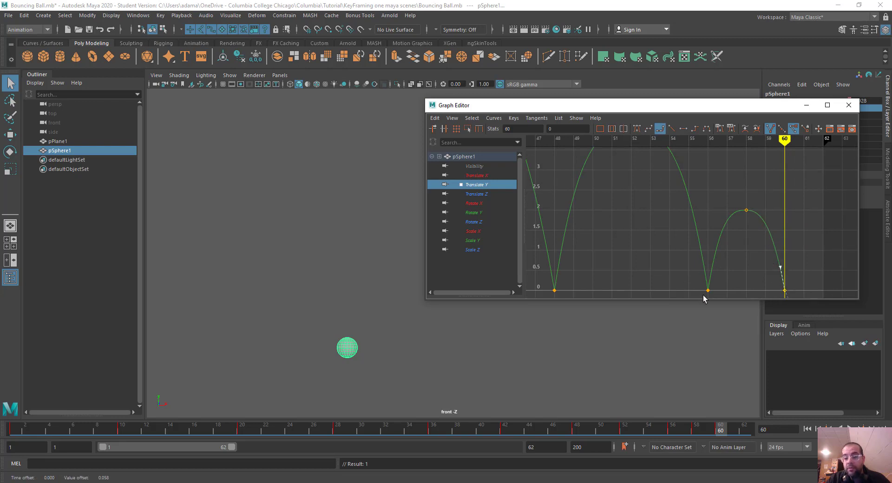
pyautogui.moveTo(704, 298); pyautogui.dragTo(707, 251)
pyautogui.moveTo(721, 269); pyautogui.dragTo(722, 265, button='middle')
# Step: Fine-tune the outgoing tangent of the key on frame 1 and select the peak key on frame 10 to inspect its tangents
pyautogui.keyDown('alt'); pyautogui.moveTo(718, 258); pyautogui.dragTo(672, 225, button='right'); pyautogui.keyUp('alt')
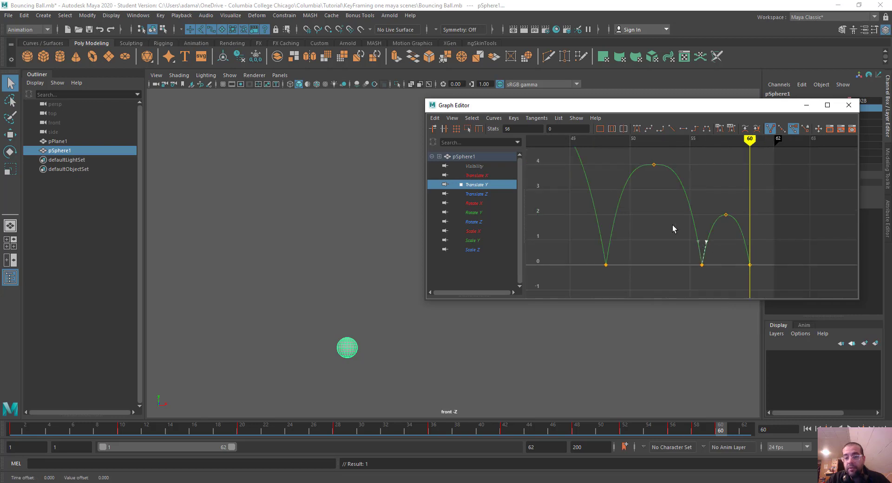
pyautogui.keyDown('alt'); pyautogui.moveTo(673, 224); pyautogui.dragTo(723, 256, button='middle'); pyautogui.keyUp('alt')
pyautogui.keyDown('alt'); pyautogui.moveTo(724, 256); pyautogui.dragTo(660, 222, button='right'); pyautogui.keyUp('alt')
pyautogui.keyDown('alt'); pyautogui.moveTo(660, 222); pyautogui.dragTo(728, 235, button='middle'); pyautogui.keyUp('alt')
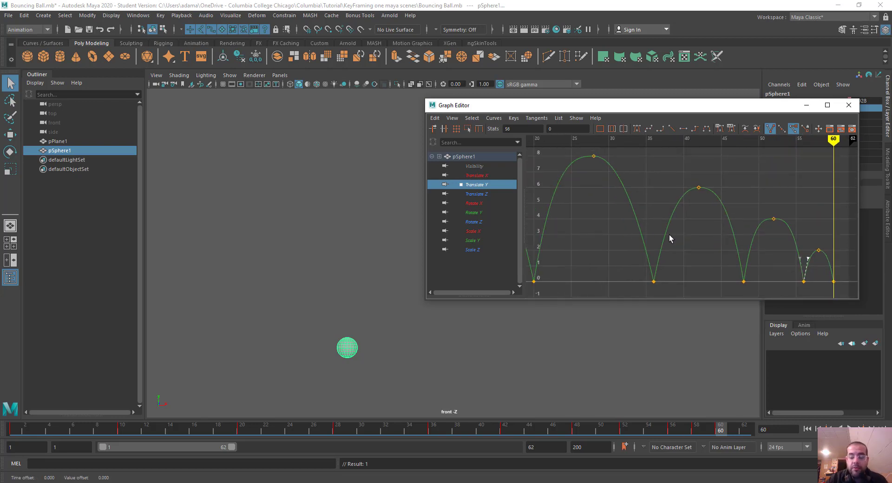
pyautogui.scroll(-2, 617, 211)
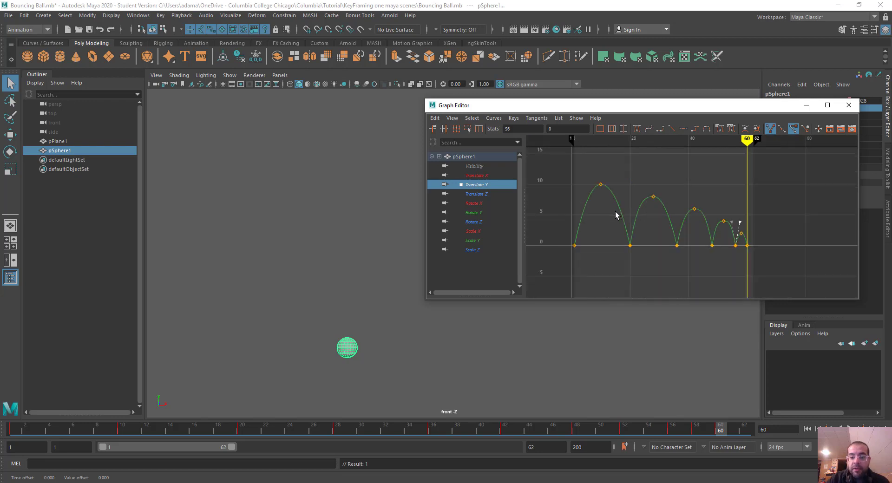
pyautogui.scroll(1, 595, 228)
pyautogui.keyDown('alt'); pyautogui.moveTo(577, 235); pyautogui.dragTo(704, 225, button='middle'); pyautogui.keyUp('alt')
pyautogui.click(683, 254)
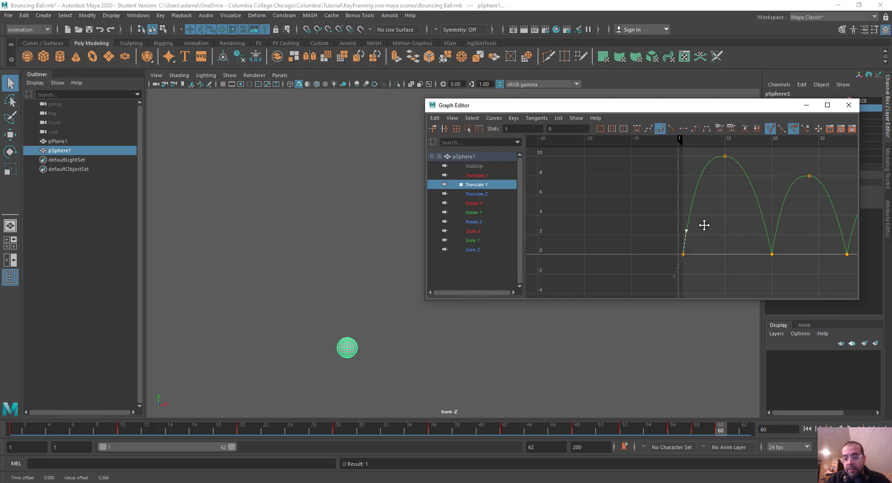
pyautogui.moveTo(734, 237); pyautogui.dragTo(807, 288)
pyautogui.moveTo(762, 202); pyautogui.dragTo(704, 241, button='middle')
pyautogui.scroll(4, 697, 228)
pyautogui.moveTo(669, 176); pyautogui.dragTo(701, 197)
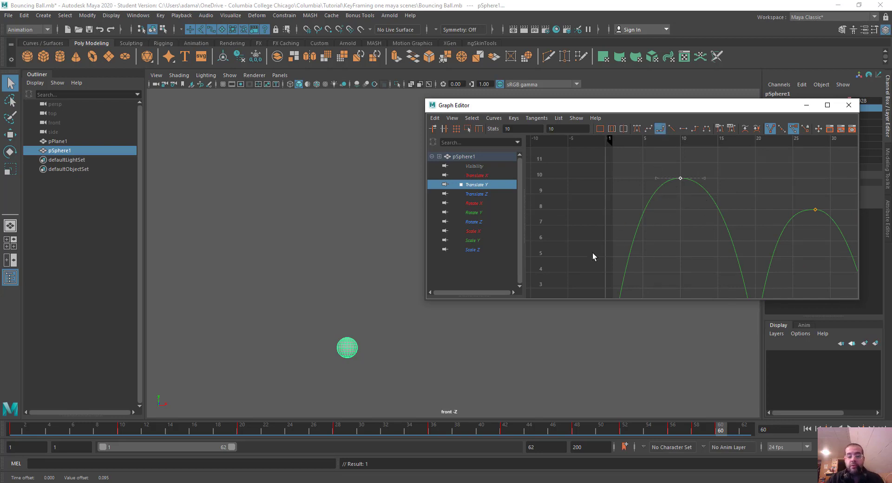
# Step: Minimize the Graph Editor, play the bounce in the front view and scrub to frame 15
pyautogui.moveTo(784, 105); pyautogui.dragTo(611, 126)
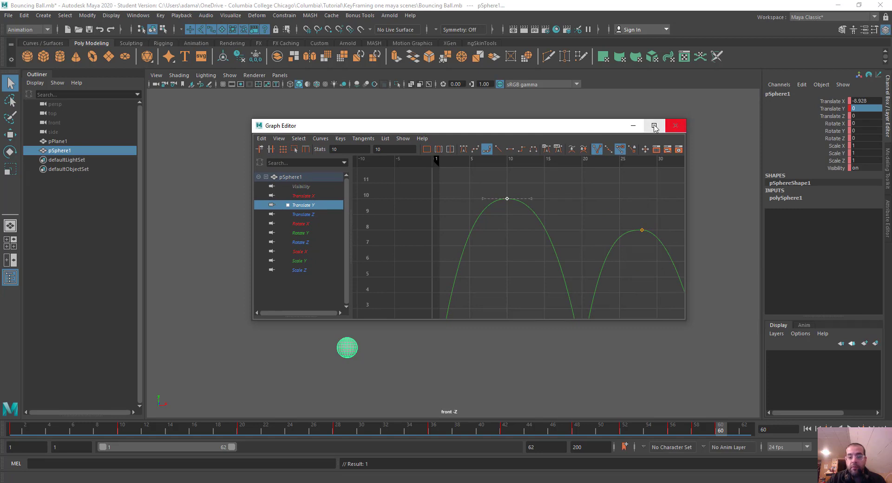
pyautogui.click(633, 125)
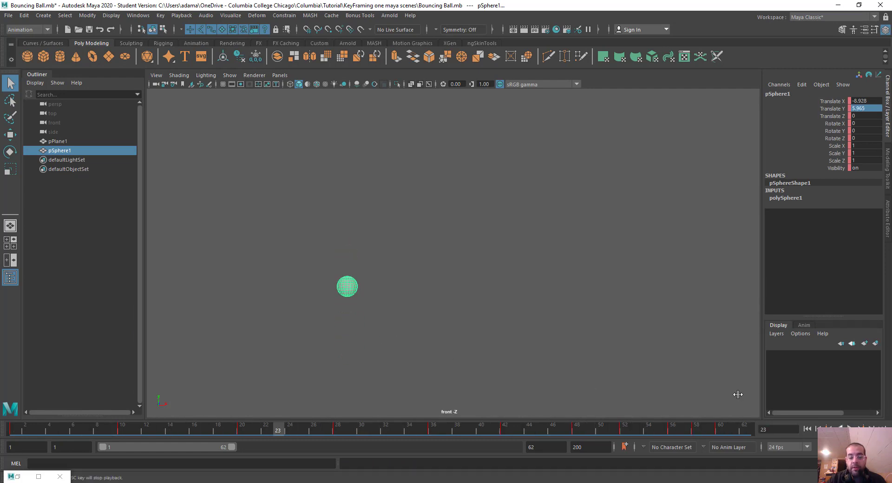
pyautogui.press('Escape')
pyautogui.moveTo(193, 433)
pyautogui.mouseDown()
pyautogui.moveTo(84, 438)
pyautogui.moveTo(185, 442)
pyautogui.mouseUp()
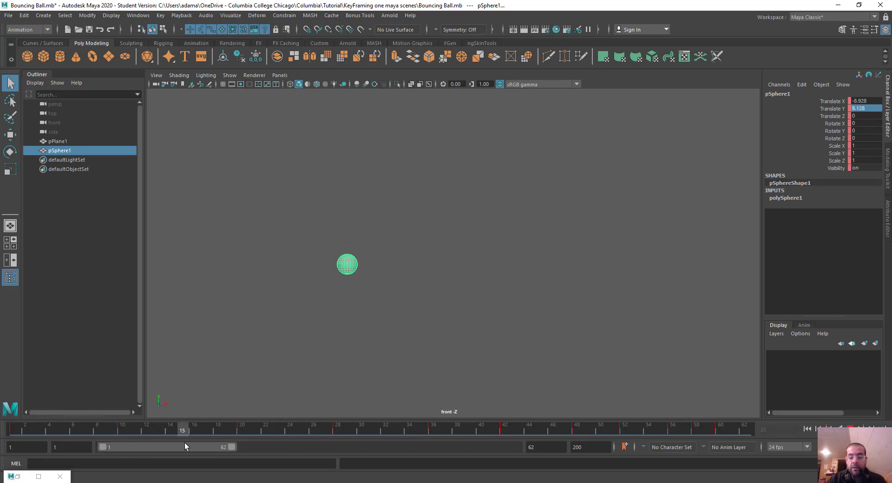
# Step: Restore the Graph Editor, review the whole Translate Y curve and close the editor
pyautogui.click(13, 476)
pyautogui.press('a')
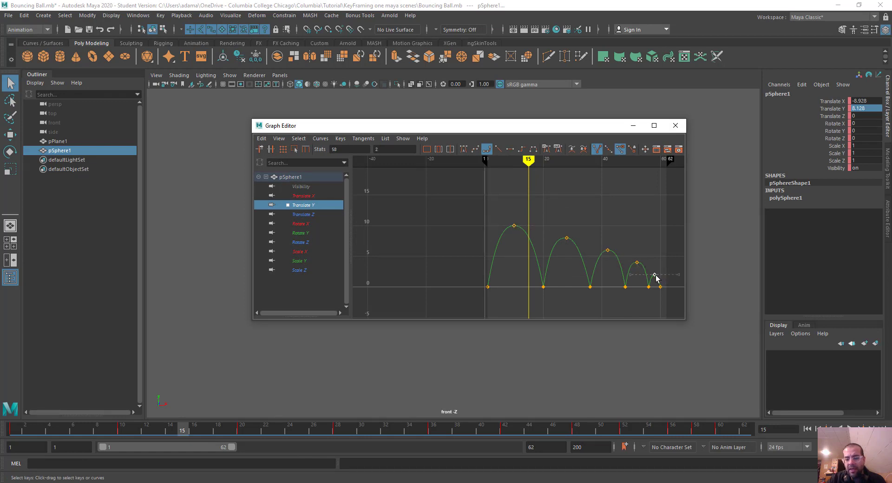
pyautogui.moveTo(599, 126); pyautogui.dragTo(562, 126)
pyautogui.scroll(3, 532, 228)
pyautogui.click(666, 130)
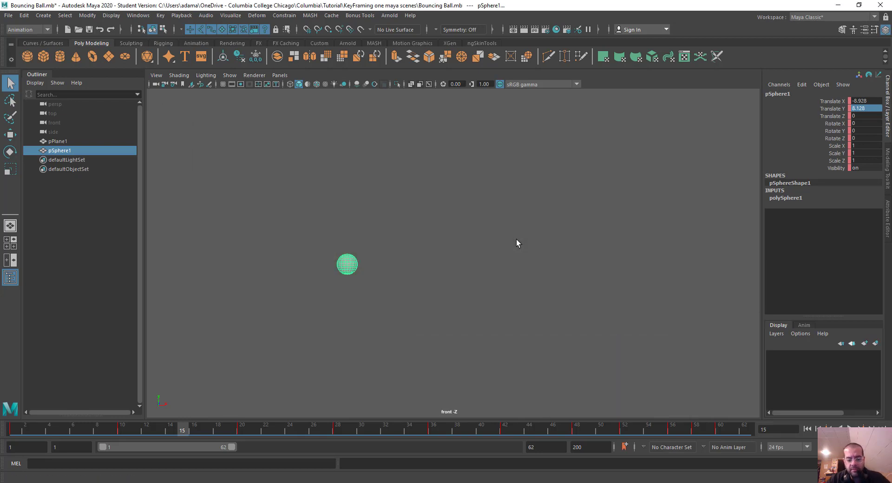
# Step: Switch to the perspective view and scrub the bounce from frame 1 to frame 46
pyautogui.press('space')
pyautogui.moveTo(517, 246); pyautogui.dragTo(512, 203)
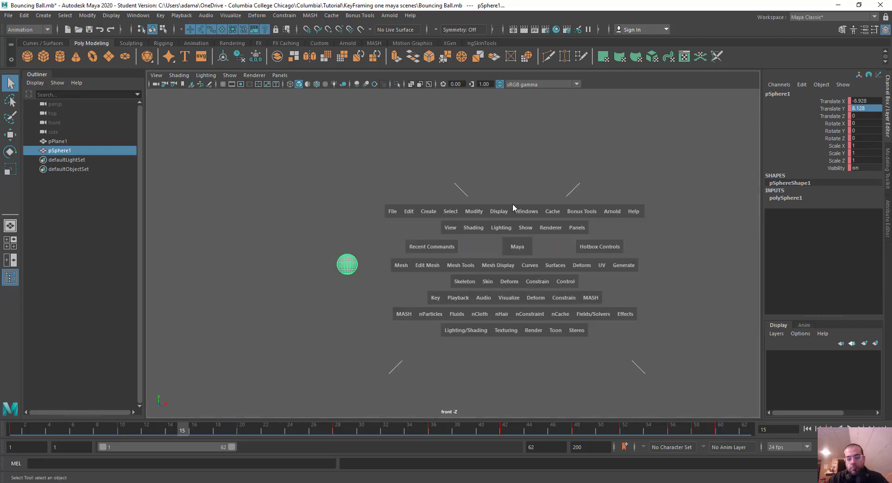
pyautogui.click(14, 427)
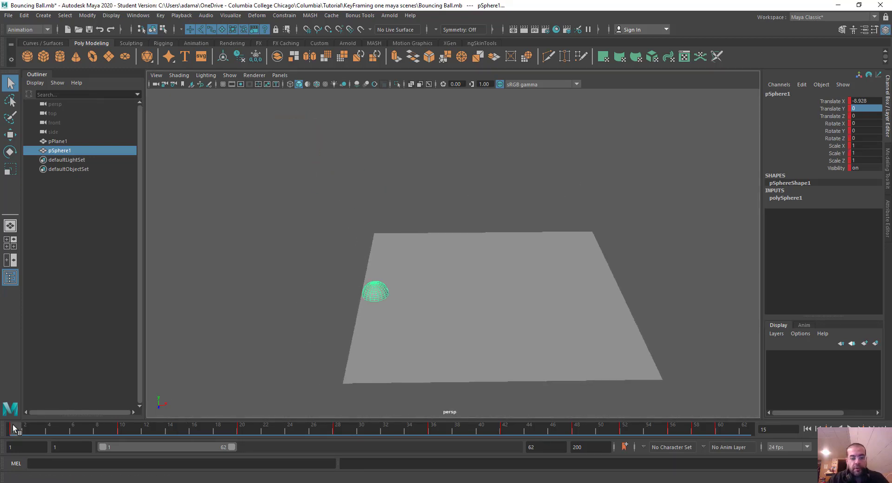
pyautogui.moveTo(16, 428); pyautogui.dragTo(553, 428)
# Step: Lower the ground plane to about -1.03 in Y so the ball rests on it at frame 1, and freeze its transformations
pyautogui.click(498, 305)
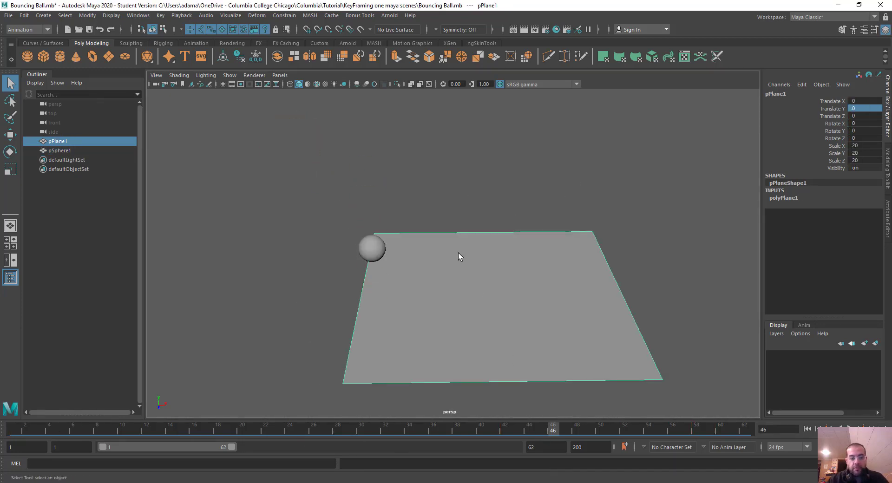
pyautogui.press('w')
pyautogui.moveTo(492, 263); pyautogui.dragTo(480, 281)
pyautogui.click(14, 428)
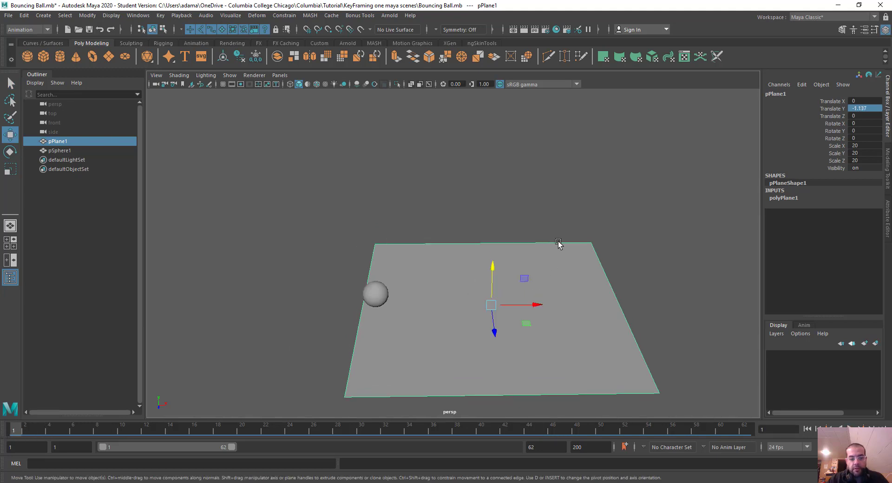
pyautogui.keyDown('alt'); pyautogui.moveTo(558, 244); pyautogui.dragTo(561, 217); pyautogui.keyUp('alt')
pyautogui.moveTo(496, 271); pyautogui.dragTo(494, 267)
pyautogui.keyDown('alt'); pyautogui.moveTo(569, 231); pyautogui.dragTo(571, 260); pyautogui.keyUp('alt')
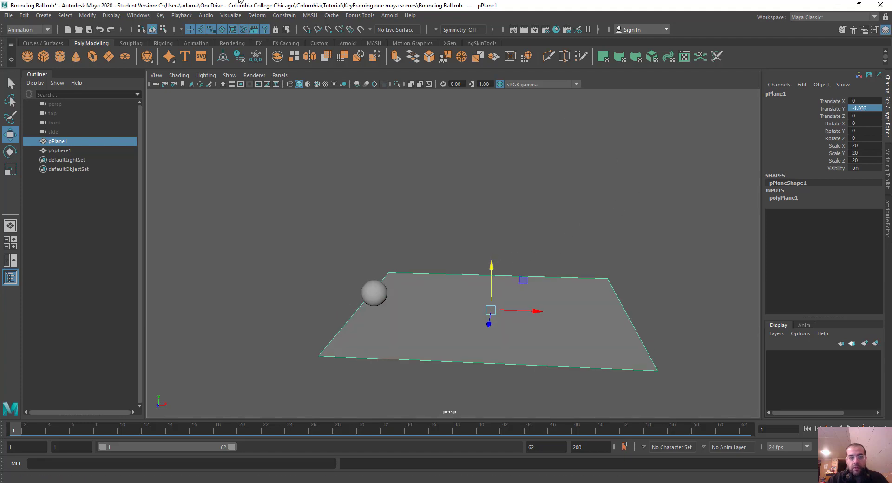
pyautogui.click(87, 15)
pyautogui.click(124, 60)
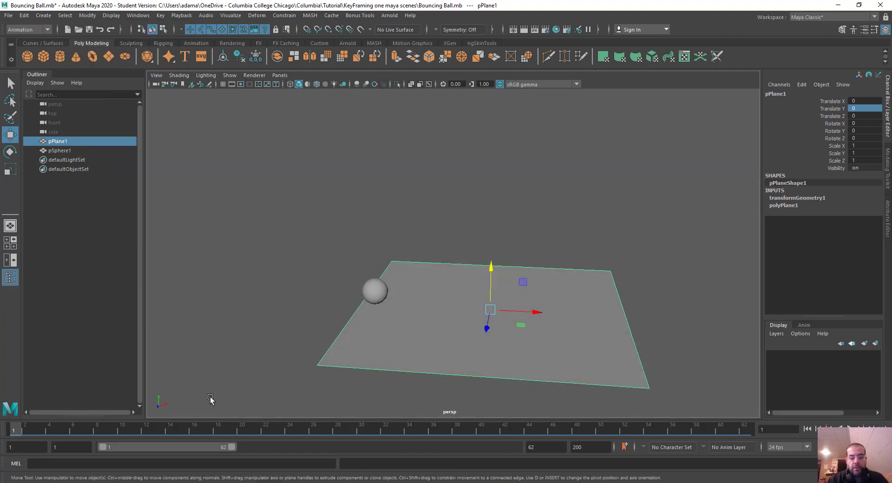
# Step: At frame 60, move the ball along X to about 9.54 at the plane's far edge and play back the animation
pyautogui.click(369, 294)
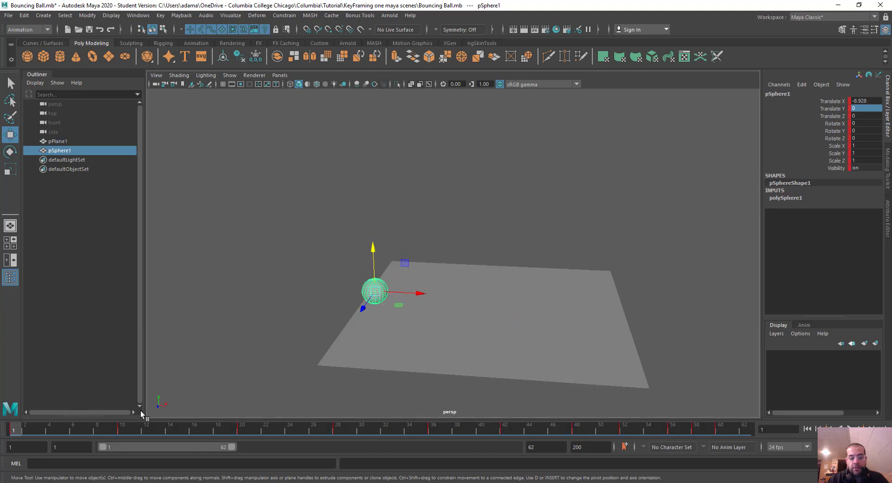
pyautogui.moveTo(3, 434); pyautogui.dragTo(720, 448)
pyautogui.moveTo(415, 293); pyautogui.dragTo(661, 325)
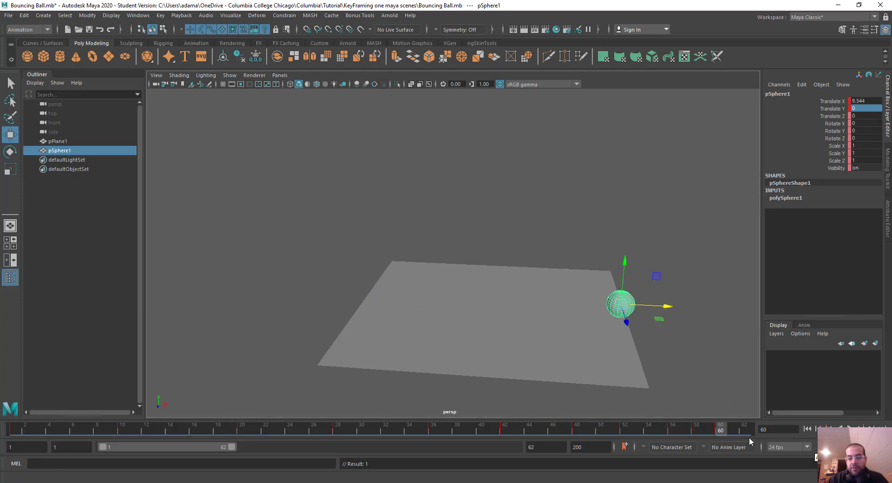
pyautogui.hotkey('alt', 'v')
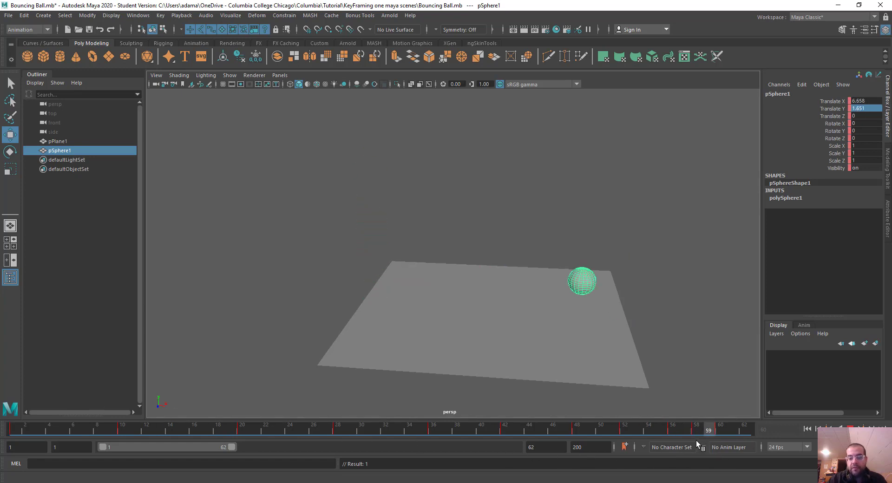
pyautogui.press('Escape')
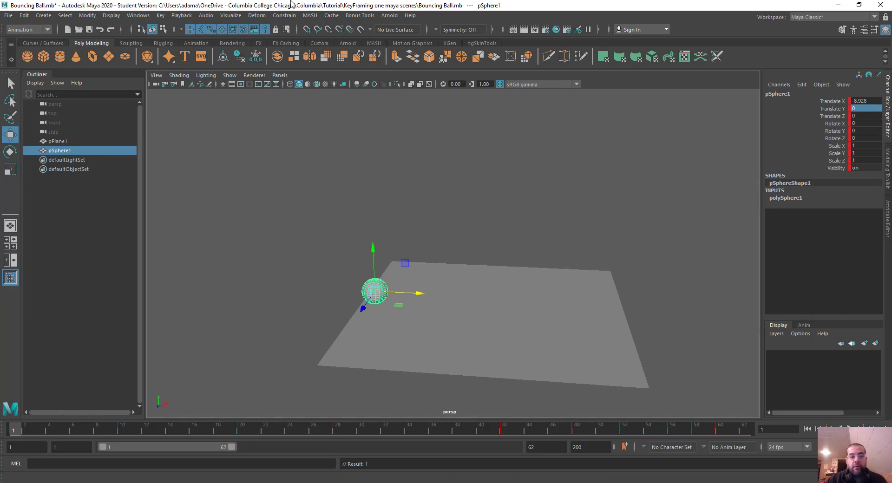
# Step: In the Graph Editor, delete the ball's Translate X keys between frames 1 and 60 and play back the motion
pyautogui.click(139, 16)
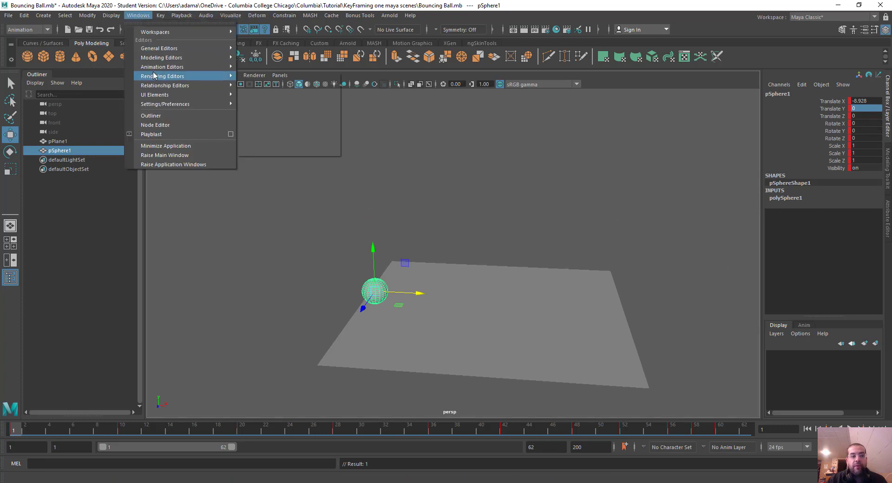
pyautogui.moveTo(159, 68)
pyautogui.click(263, 67)
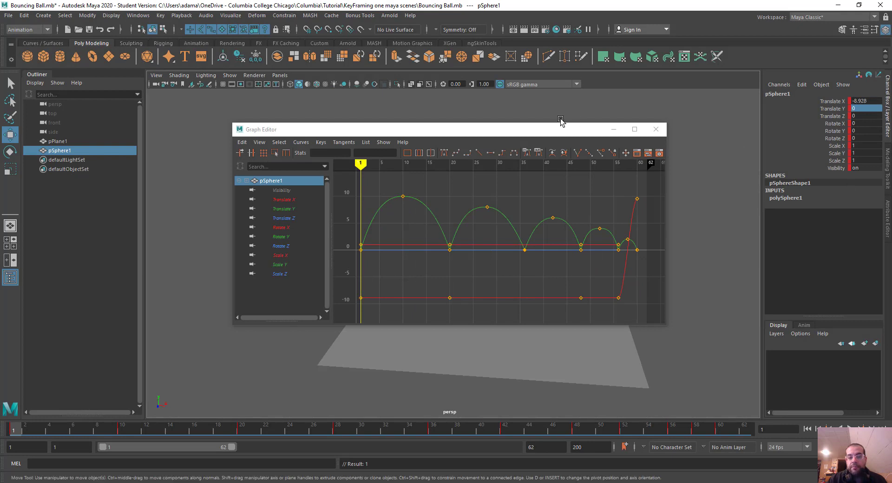
pyautogui.moveTo(492, 130); pyautogui.dragTo(379, 113)
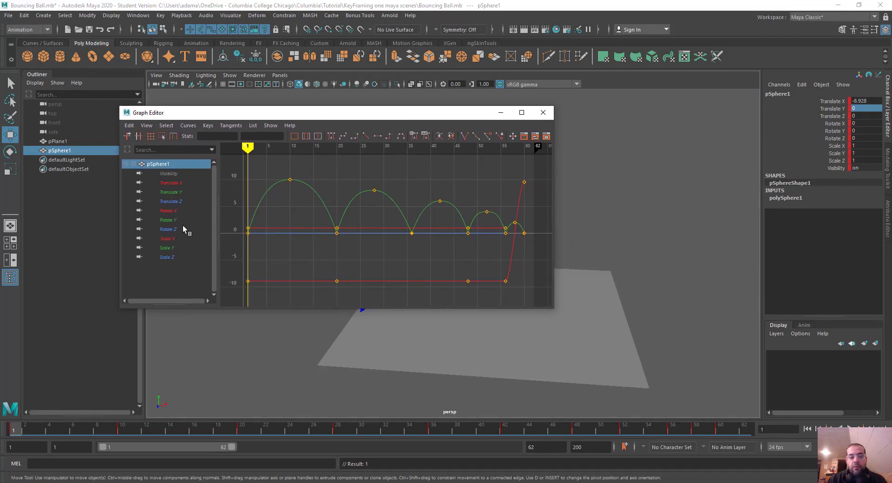
pyautogui.click(175, 183)
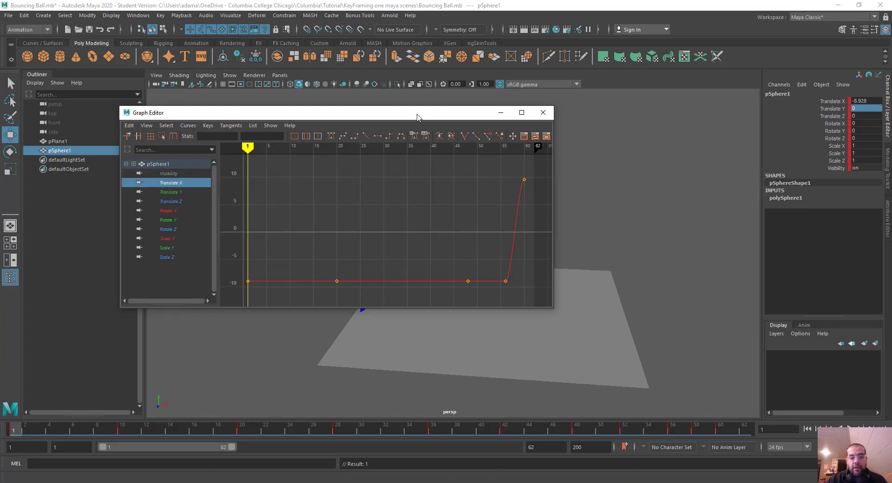
pyautogui.moveTo(417, 117); pyautogui.dragTo(215, 92)
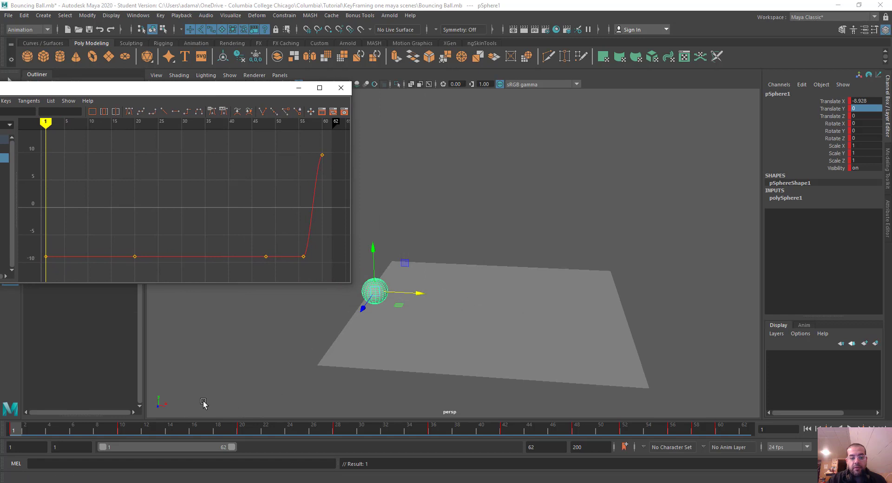
pyautogui.moveTo(91, 237); pyautogui.dragTo(310, 279)
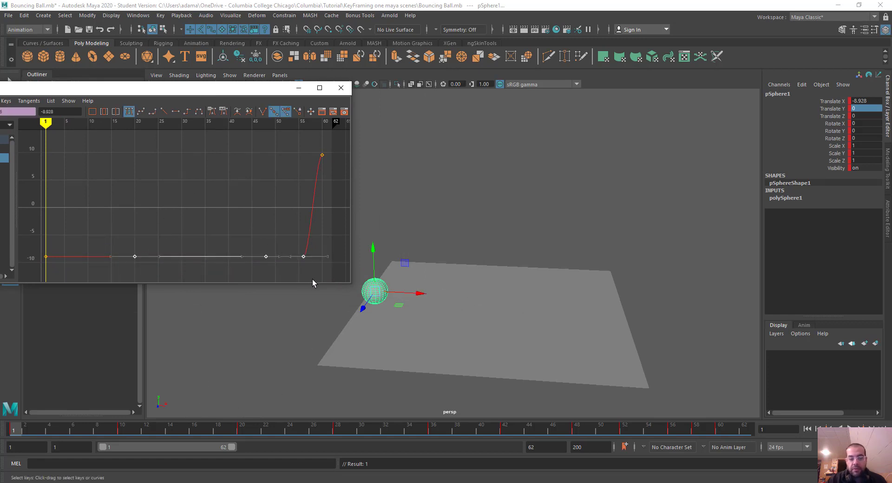
pyautogui.press('Delete')
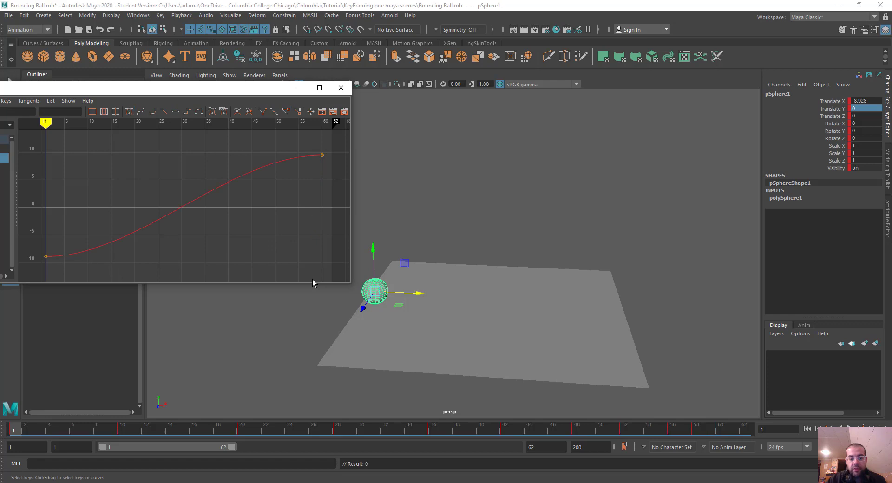
pyautogui.click(835, 425)
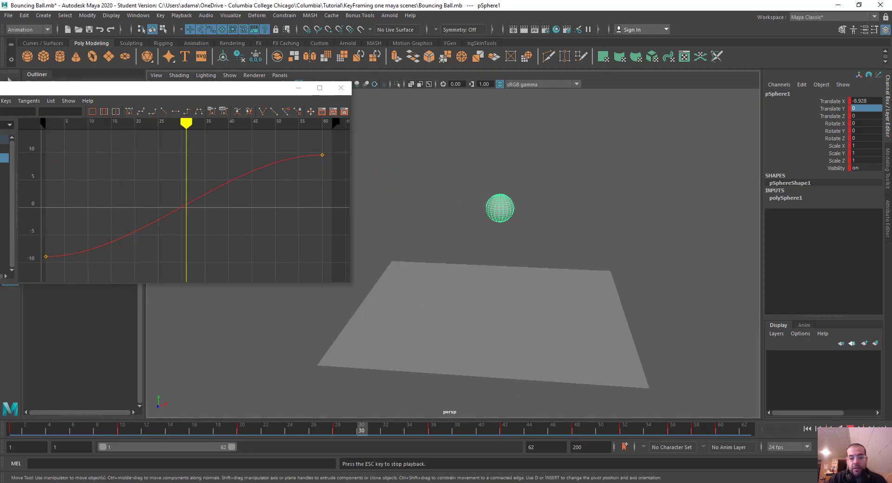
pyautogui.press('Escape')
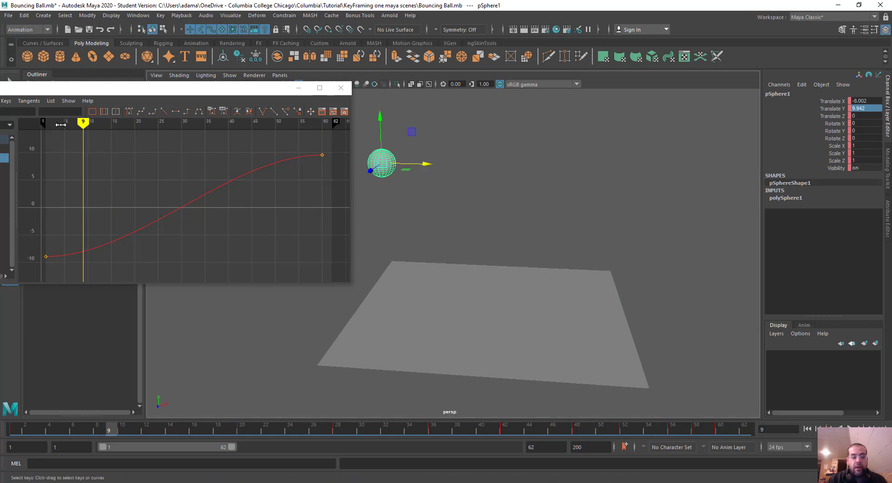
# Step: Give both remaining Translate X keys linear tangents, minimize the Graph Editor and play back the animation
pyautogui.keyDown('alt'); pyautogui.moveTo(118, 187); pyautogui.dragTo(96, 188, button='right'); pyautogui.keyUp('alt')
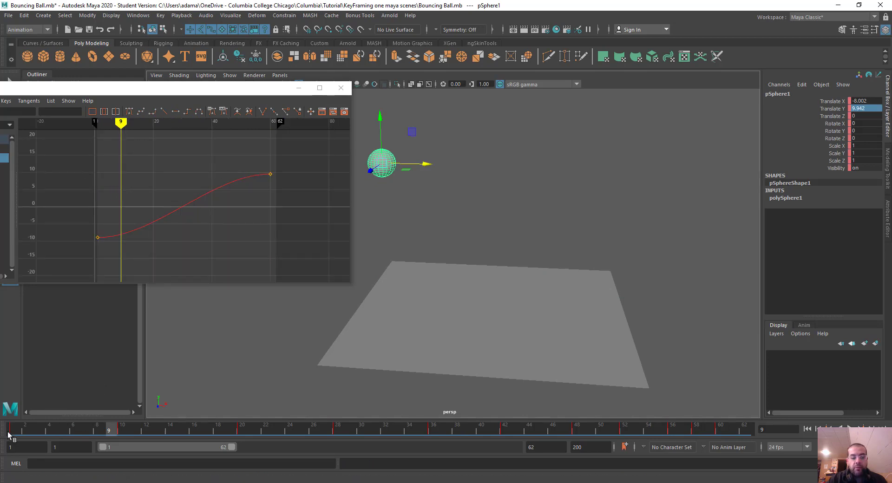
pyautogui.moveTo(83, 176); pyautogui.dragTo(299, 251)
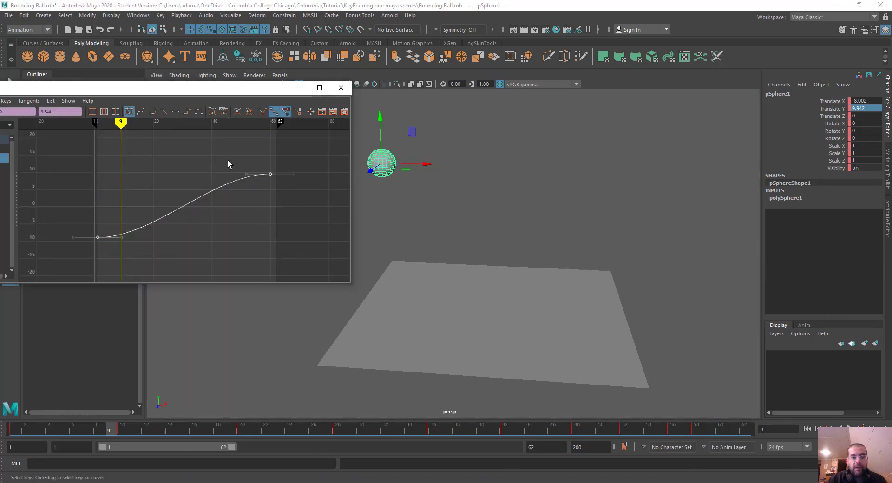
pyautogui.moveTo(223, 89); pyautogui.dragTo(290, 100)
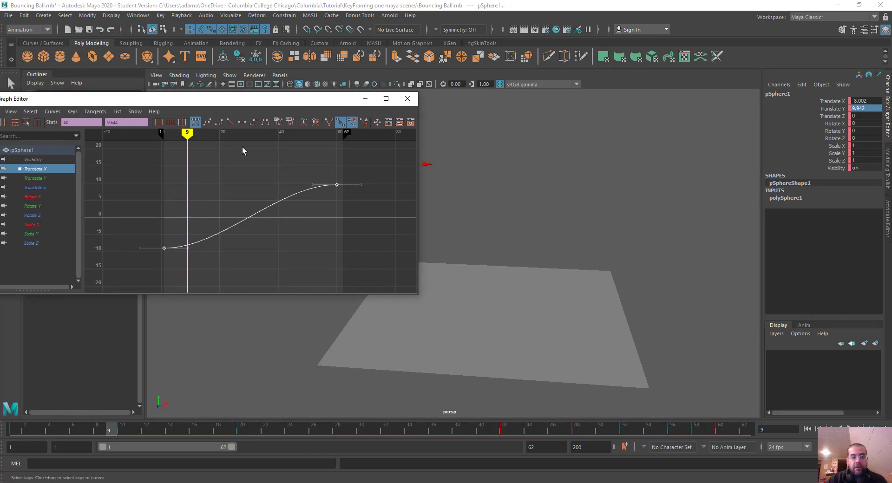
pyautogui.click(231, 122)
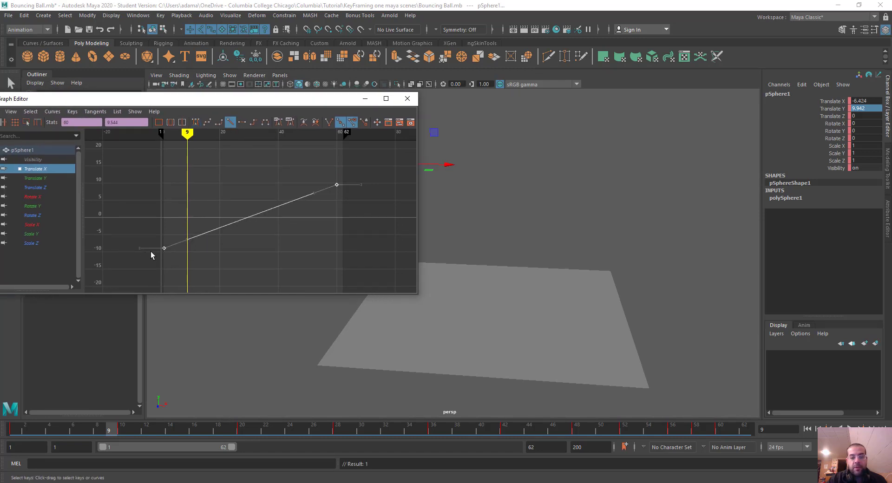
pyautogui.click(365, 98)
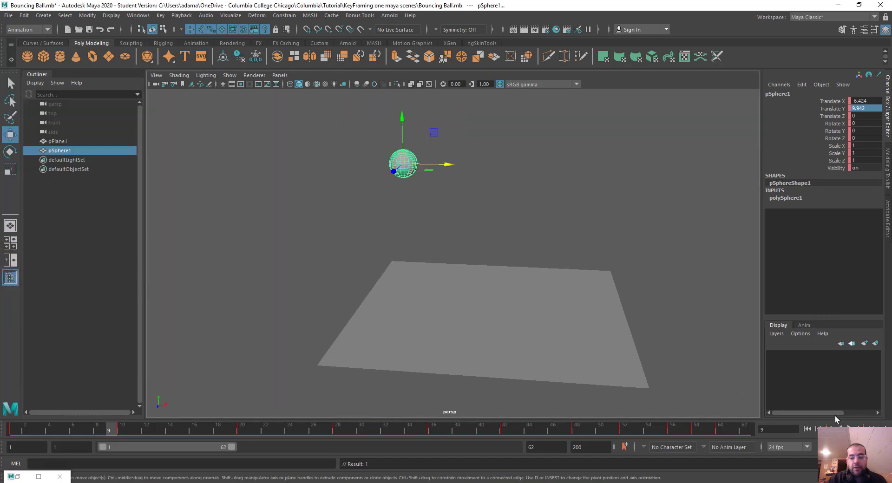
pyautogui.hotkey('alt', 'v')
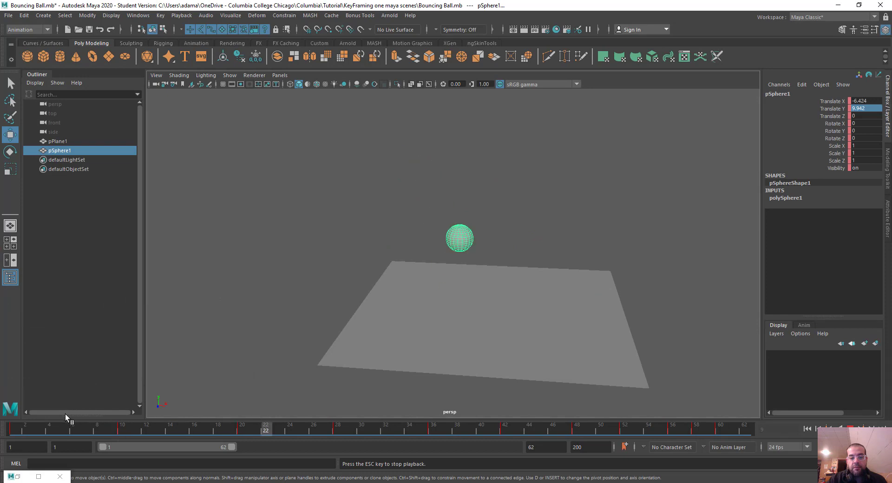
pyautogui.press('Escape')
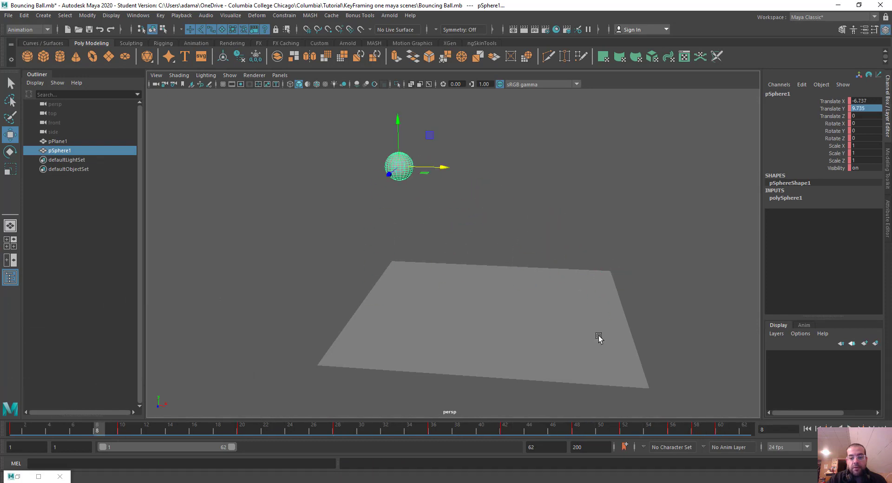
# Step: Return to frame 1 and create an editable motion trail for the ball with a start time of 1 and an end time of 60
pyautogui.hotkey('ctrl', 'z')
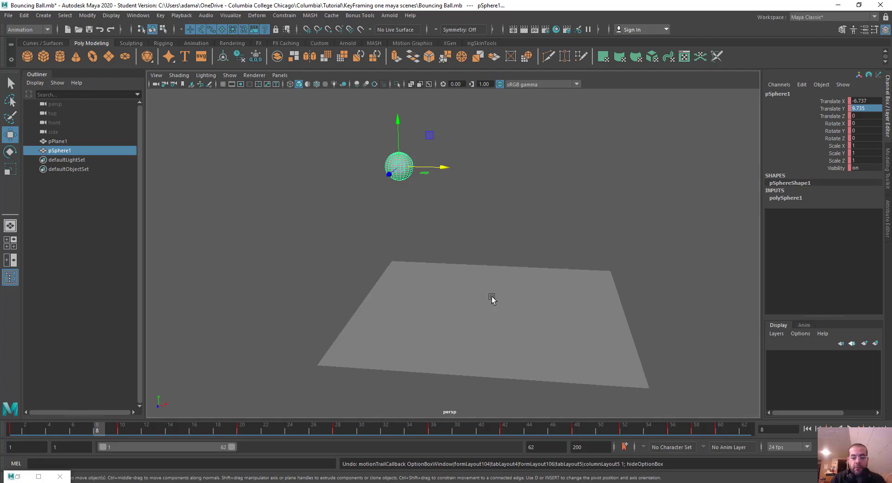
pyautogui.moveTo(18, 435); pyautogui.dragTo(2, 451)
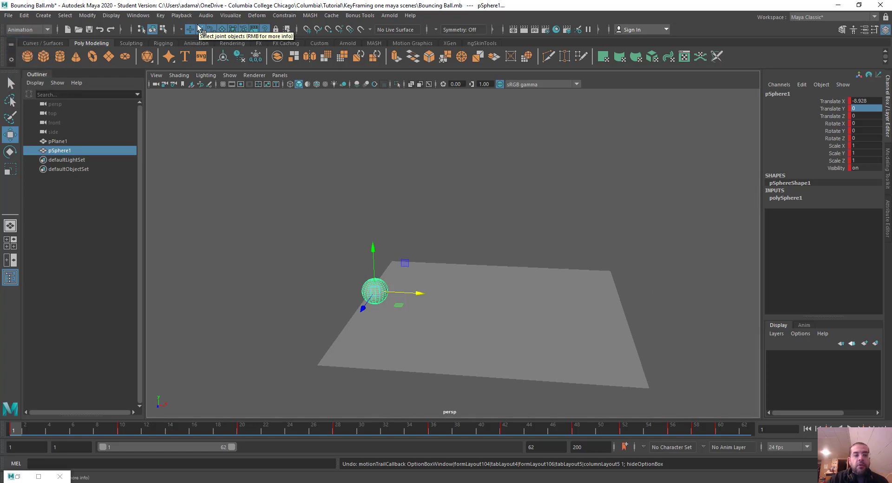
pyautogui.click(230, 16)
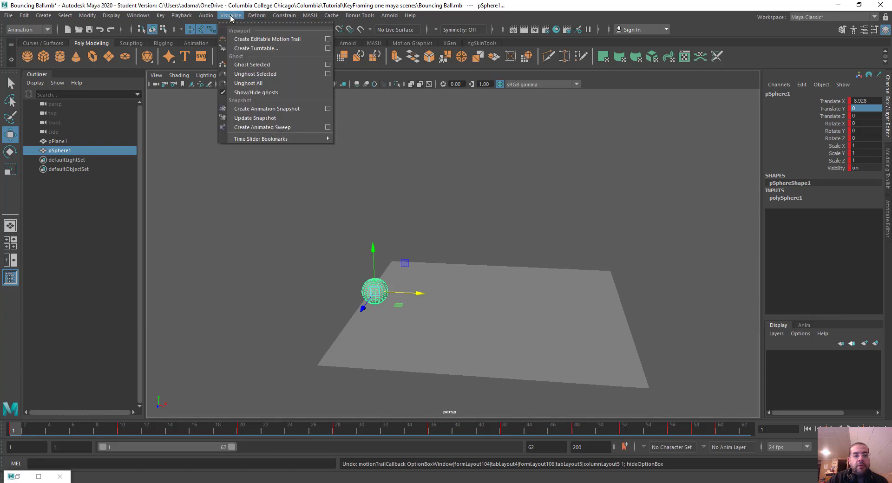
pyautogui.click(328, 39)
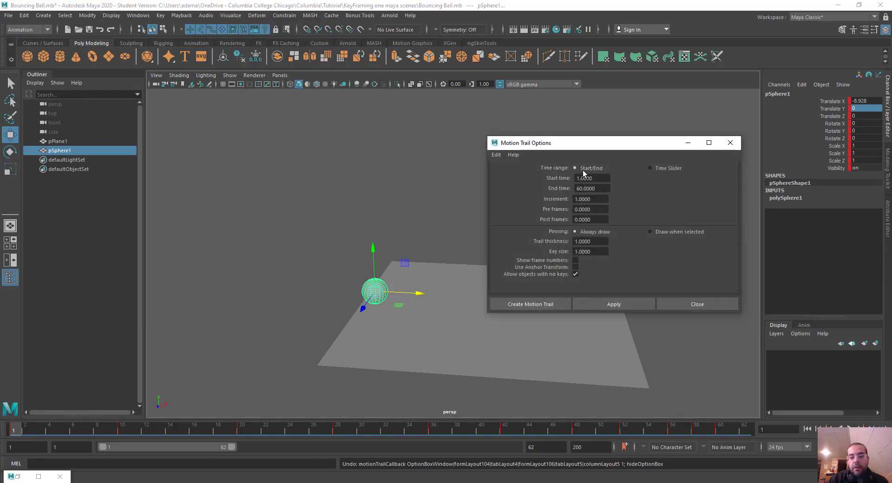
pyautogui.doubleClick(591, 179)
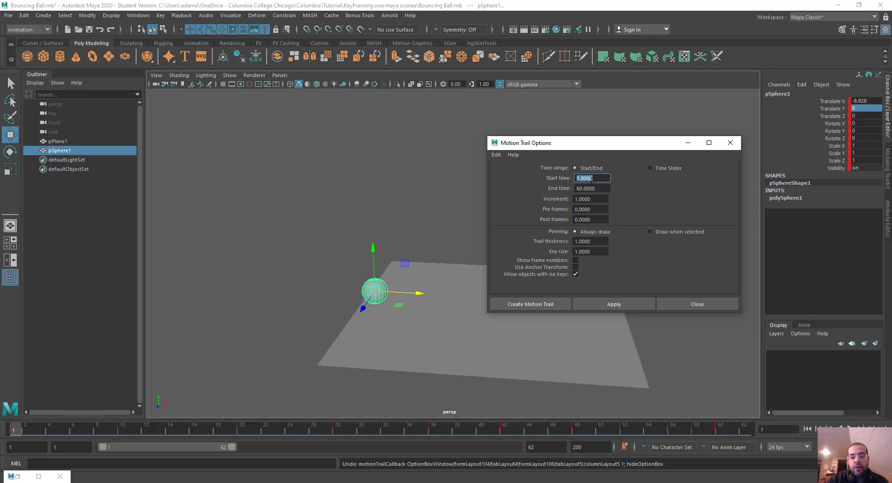
pyautogui.doubleClick(598, 189)
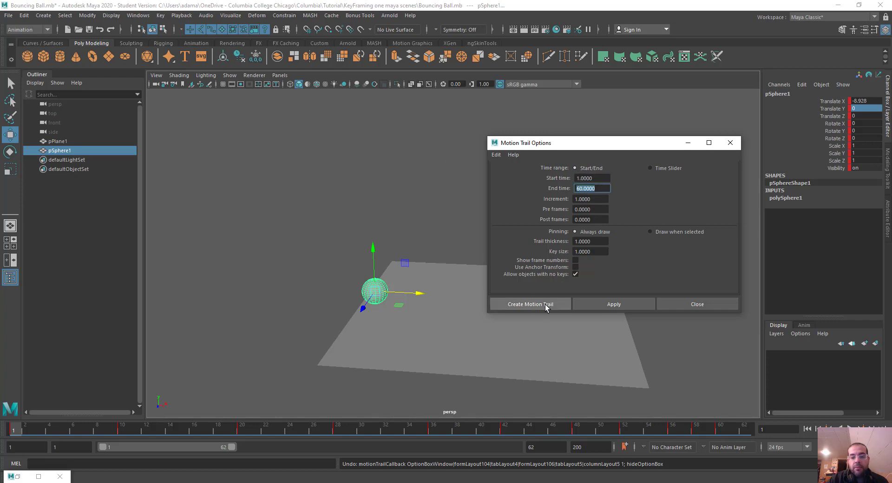
pyautogui.click(600, 179)
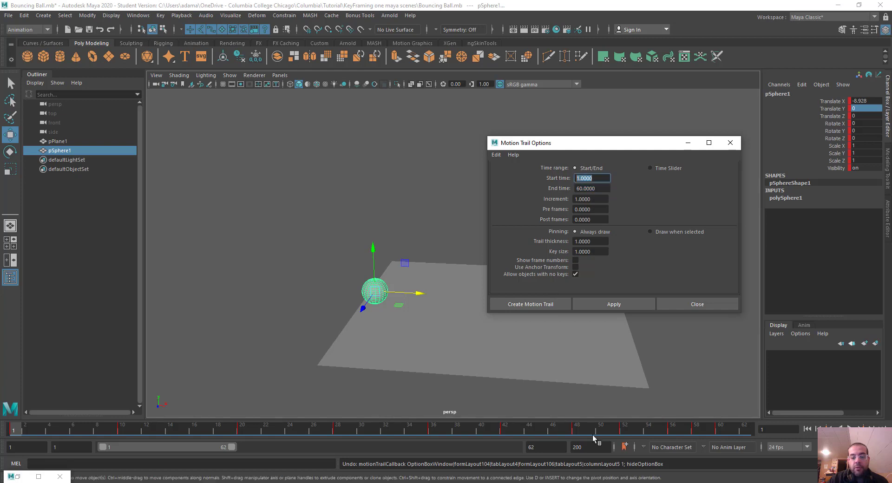
pyautogui.click(543, 308)
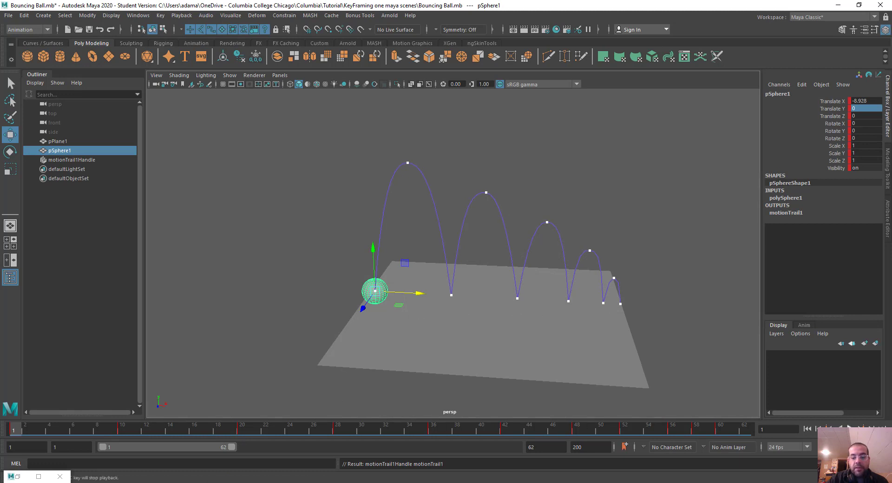
# Step: Play the bounce along its motion trail, stop at frame 48 and select the motion trail's handle
pyautogui.hotkey('alt', 'v')
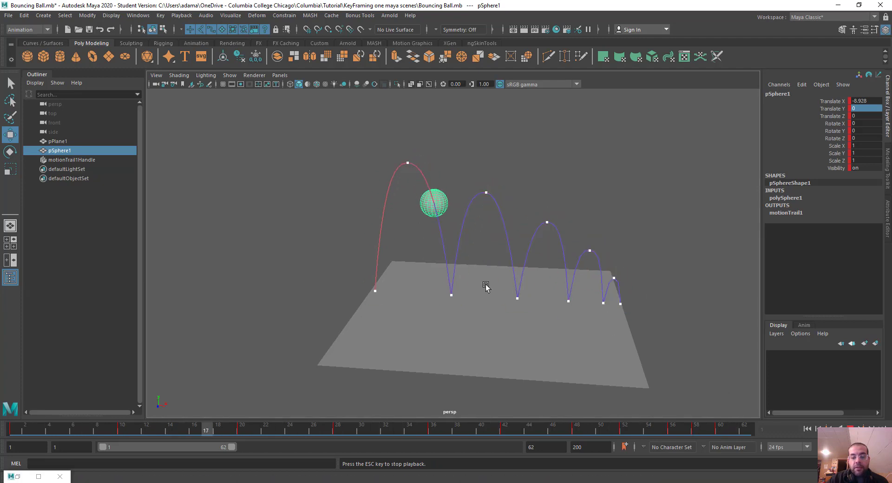
pyautogui.press('Escape')
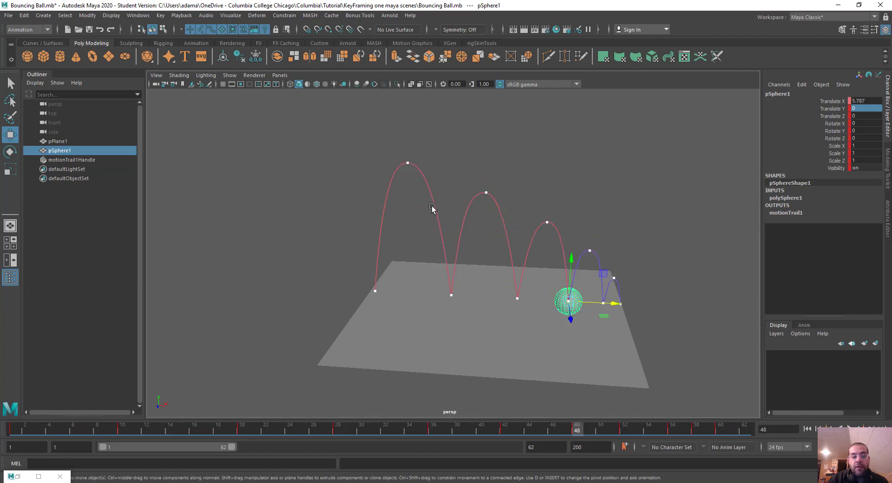
pyautogui.click(76, 160)
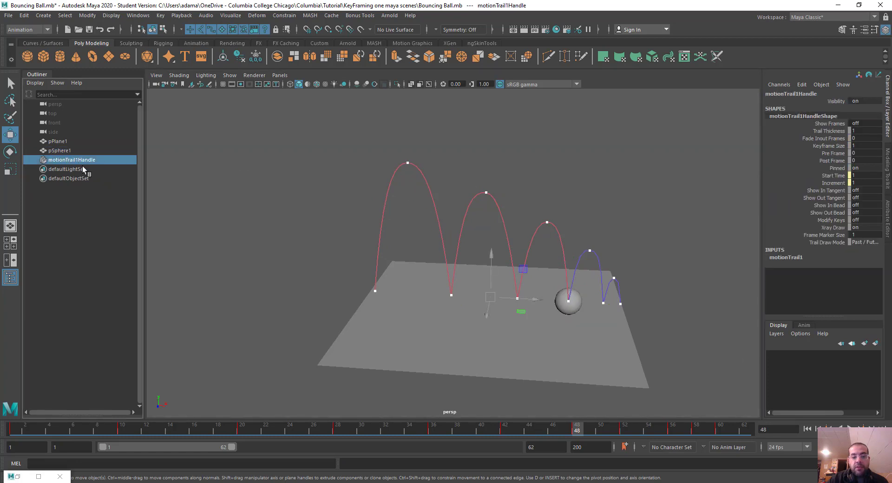
# Step: Delete the motion trail's handle and undo the deletion
pyautogui.press('Delete')
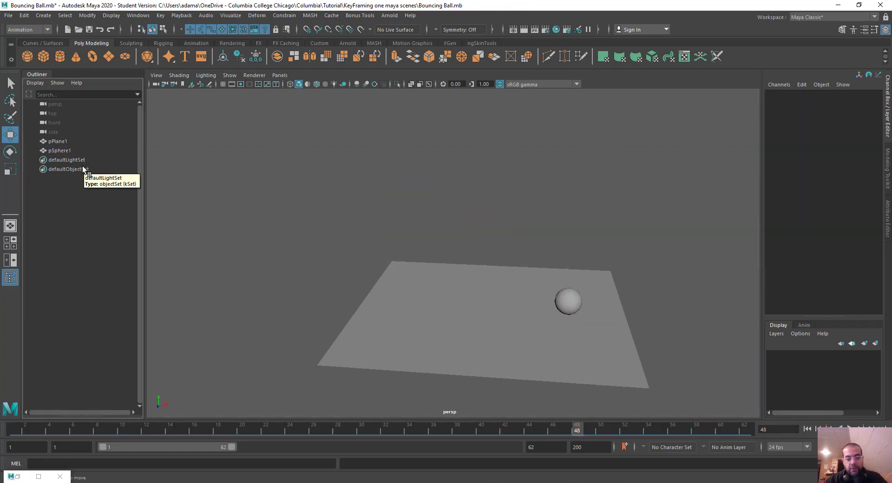
pyautogui.hotkey('ctrl', 'z')
# Step: Return to frame 1 and show the ball's motion trail in the front view
pyautogui.keyDown('alt'); pyautogui.moveTo(235, 179); pyautogui.dragTo(325, 157); pyautogui.keyUp('alt')
pyautogui.click(14, 427)
pyautogui.press('space')
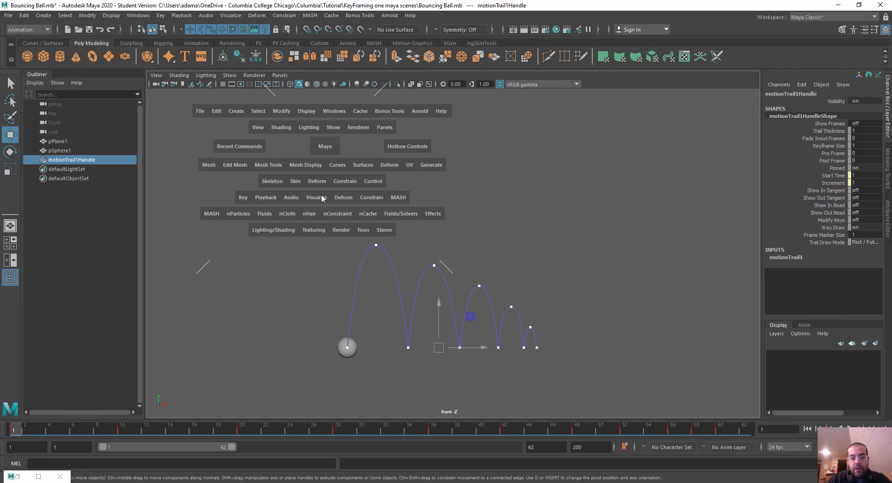
# Step: Hide the time slider and help line, then save the scene, accepting the Student Version notice
pyautogui.moveTo(586, 191); pyautogui.dragTo(580, 239)
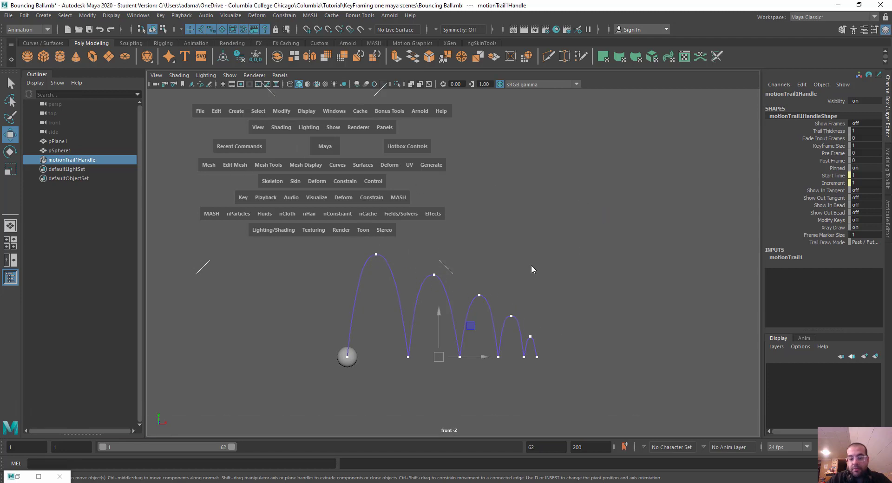
pyautogui.moveTo(531, 265); pyautogui.dragTo(531, 210)
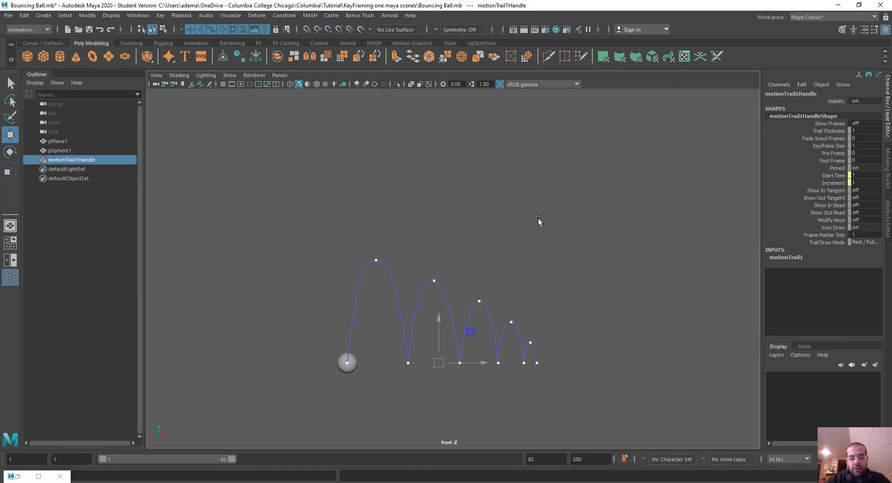
pyautogui.scroll(-2, 490, 227)
pyautogui.scroll(3, 490, 226)
pyautogui.hotkey('ctrl', 's')
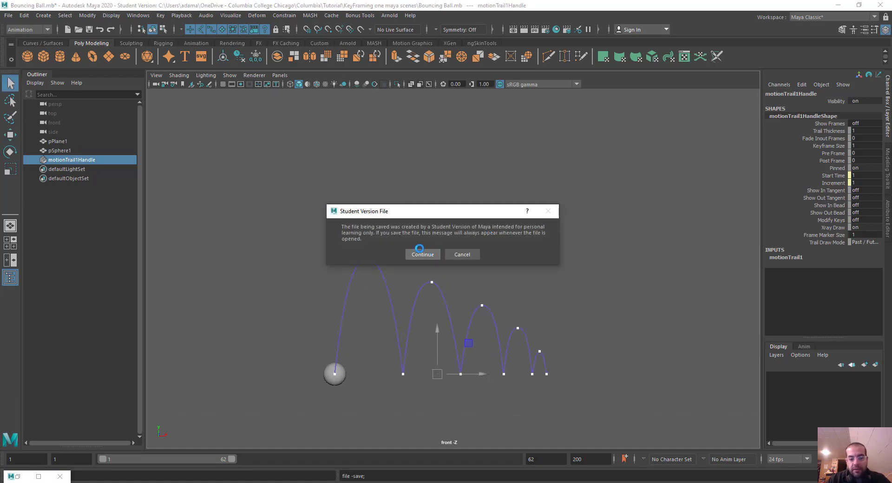
pyautogui.click(420, 252)
# Step: Use the Distance Tool to place a measurement from the motion trail's first bounce peak to its last bounce peak
pyautogui.keyDown('alt'); pyautogui.moveTo(595, 263); pyautogui.dragTo(517, 228, button='middle'); pyautogui.keyUp('alt')
pyautogui.scroll(1, 517, 230)
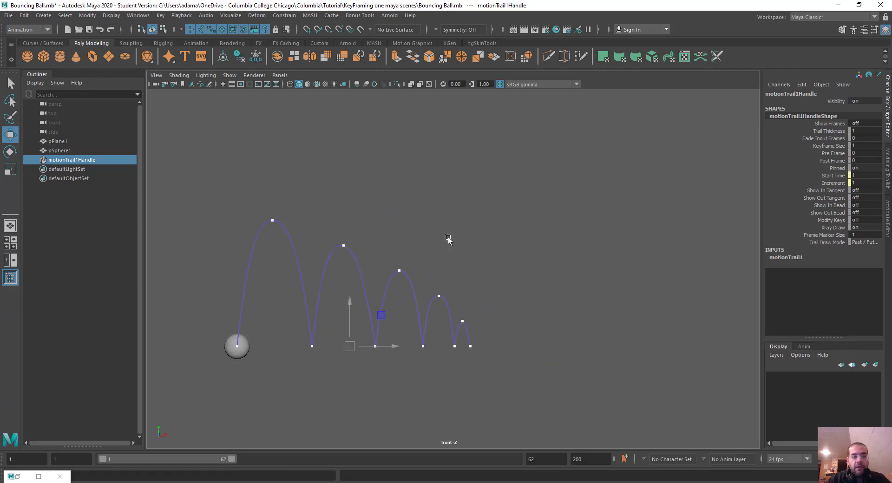
pyautogui.keyDown('alt'); pyautogui.moveTo(448, 240); pyautogui.dragTo(507, 260, button='middle'); pyautogui.keyUp('alt')
pyautogui.click(506, 260)
pyautogui.press('q')
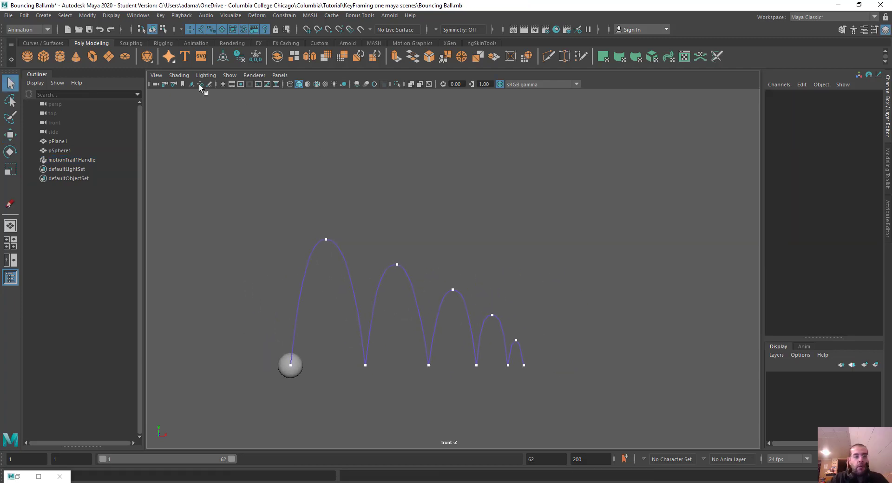
pyautogui.click(45, 16)
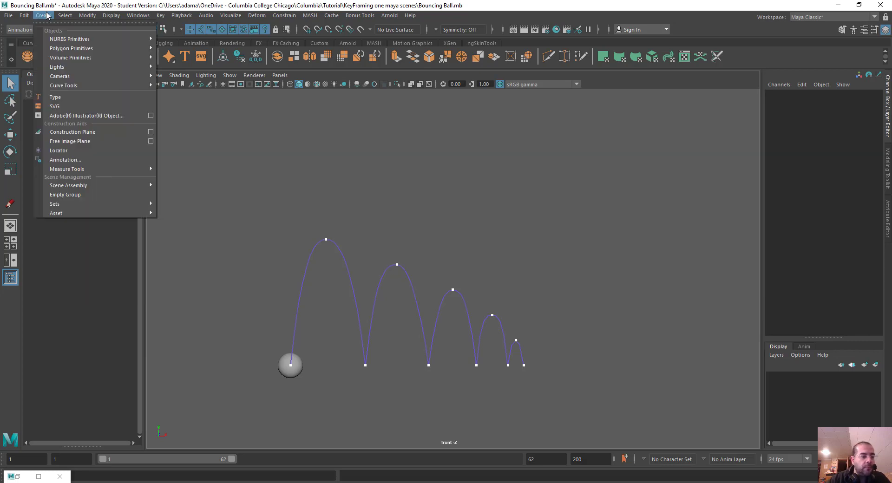
pyautogui.moveTo(144, 174)
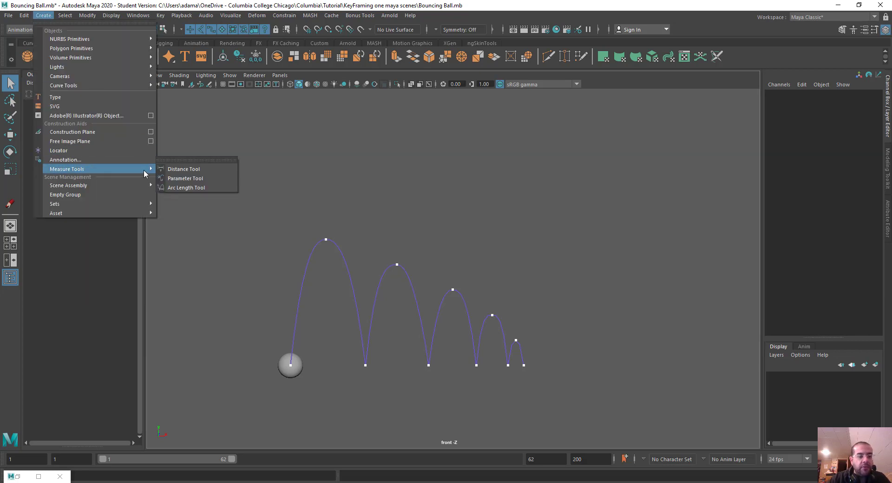
pyautogui.click(185, 169)
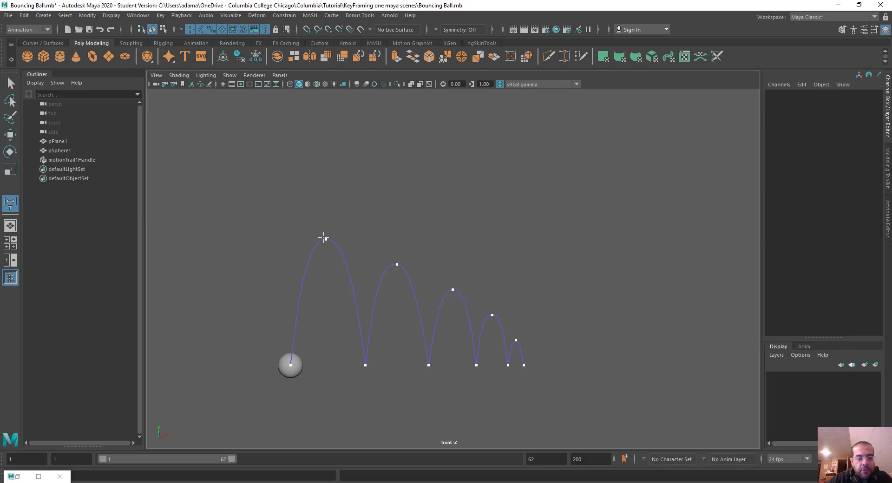
pyautogui.click(326, 239)
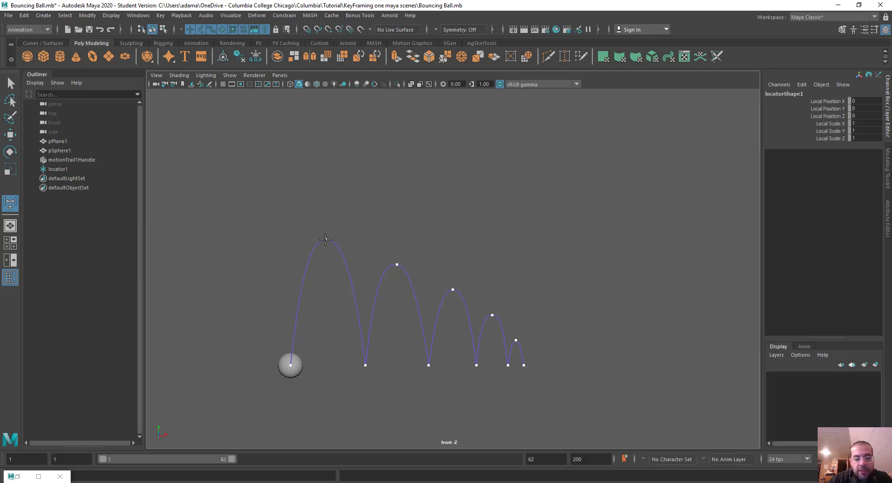
pyautogui.click(517, 341)
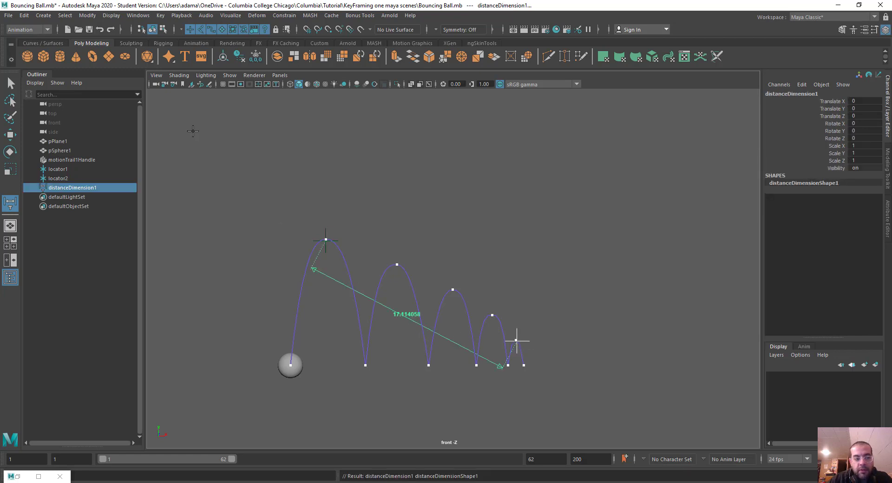
# Step: Move the distance dimension to Translate X 0.846, Y 2.391 and raise the motion trail's first peak key slightly
pyautogui.press('w')
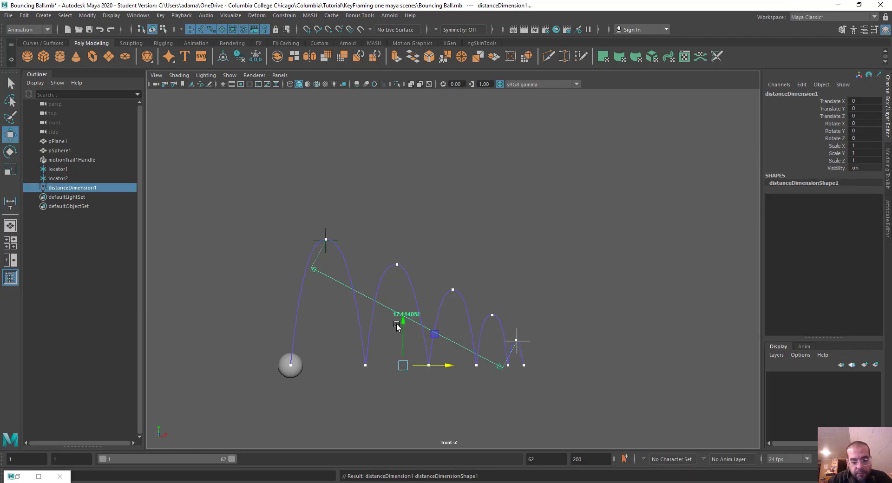
pyautogui.moveTo(406, 367); pyautogui.dragTo(415, 337)
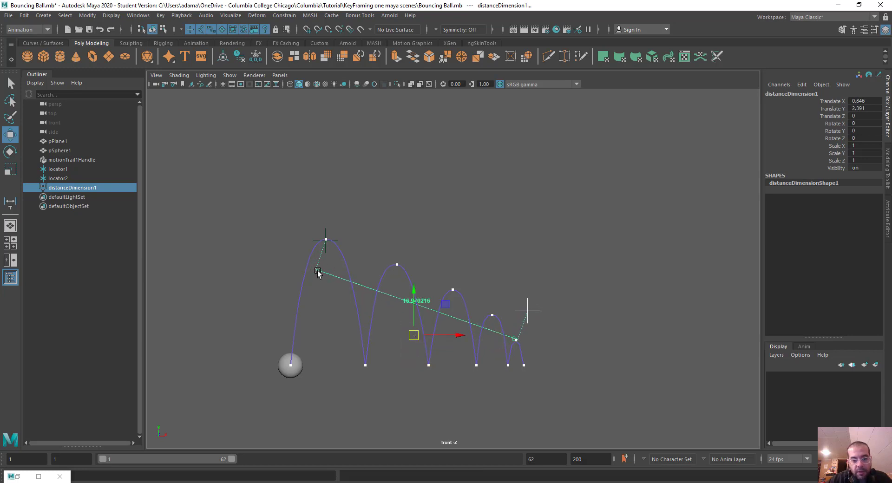
pyautogui.click(326, 240)
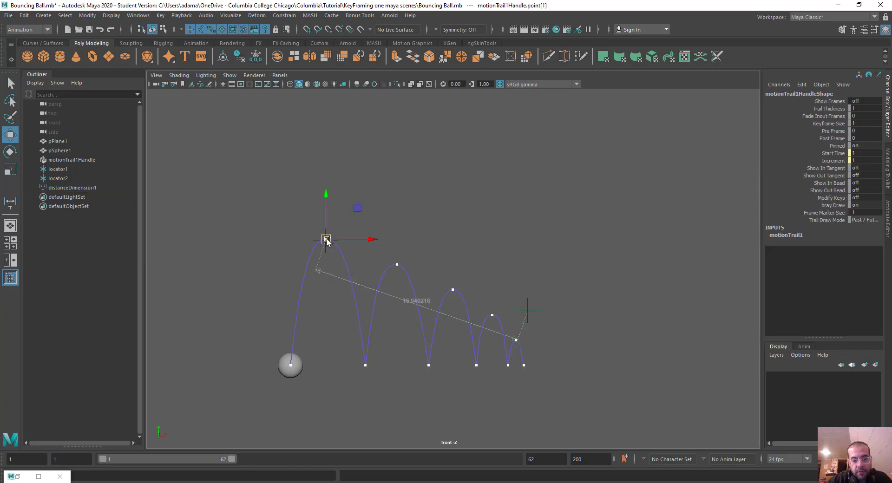
pyautogui.moveTo(325, 240); pyautogui.dragTo(330, 230)
pyautogui.press('super')
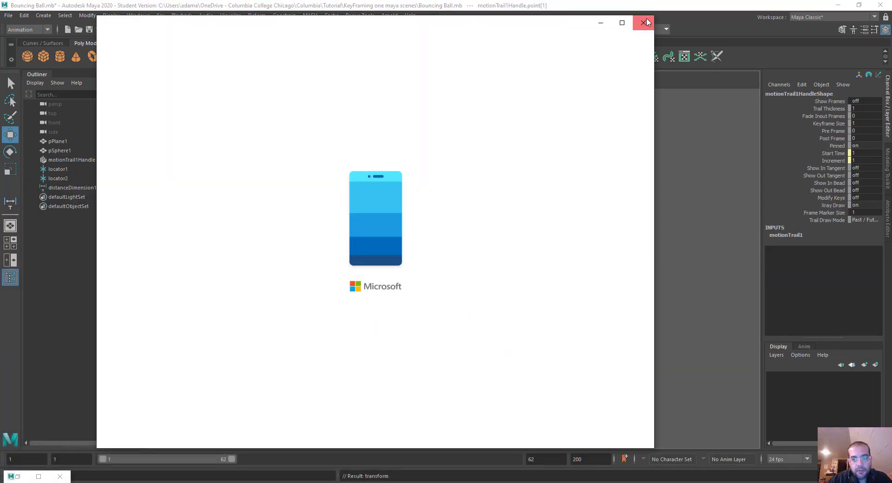
pyautogui.click(638, 27)
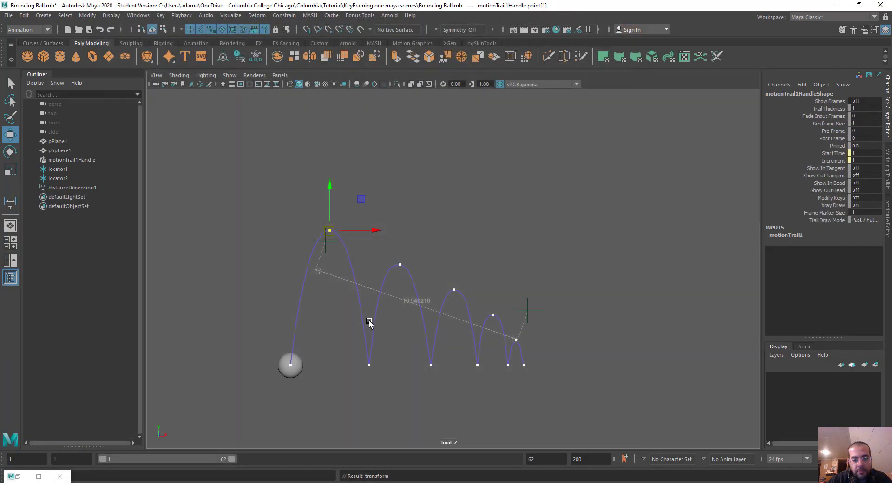
# Step: Align the distance line with the first and last peaks by repositioning the dimension and both locators, placing the end locator at X 10.235, Y 3.97
pyautogui.moveTo(325, 294); pyautogui.dragTo(326, 293)
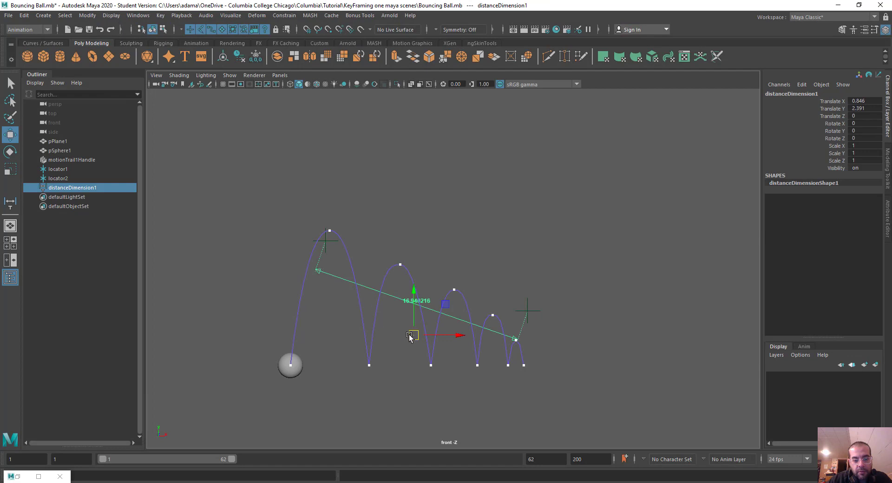
pyautogui.moveTo(419, 304); pyautogui.dragTo(420, 305)
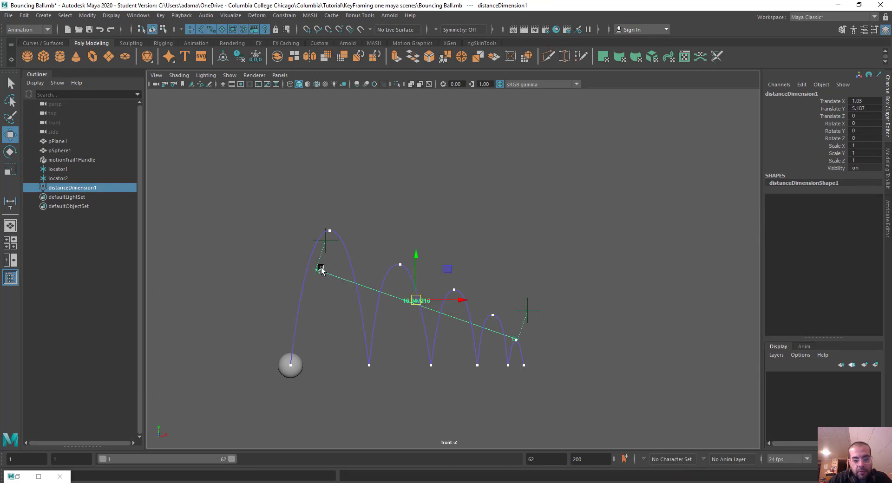
pyautogui.click(326, 238)
pyautogui.moveTo(326, 237); pyautogui.dragTo(346, 208)
pyautogui.click(513, 336)
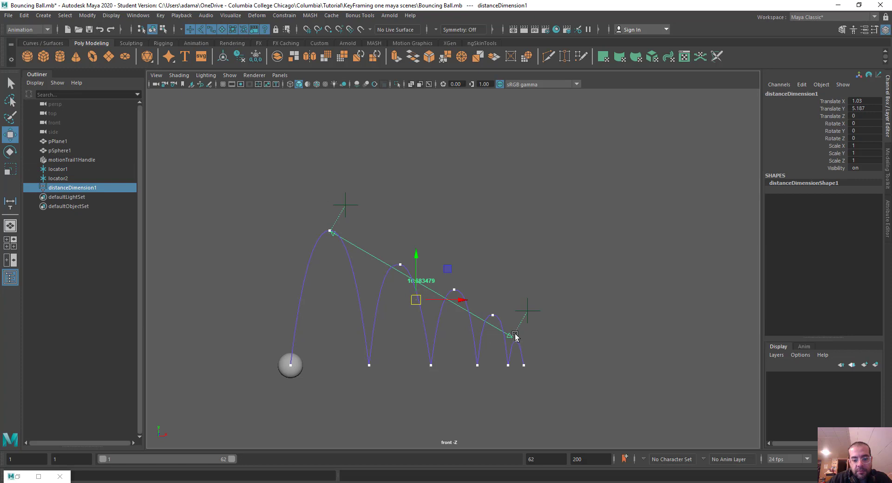
pyautogui.click(529, 311)
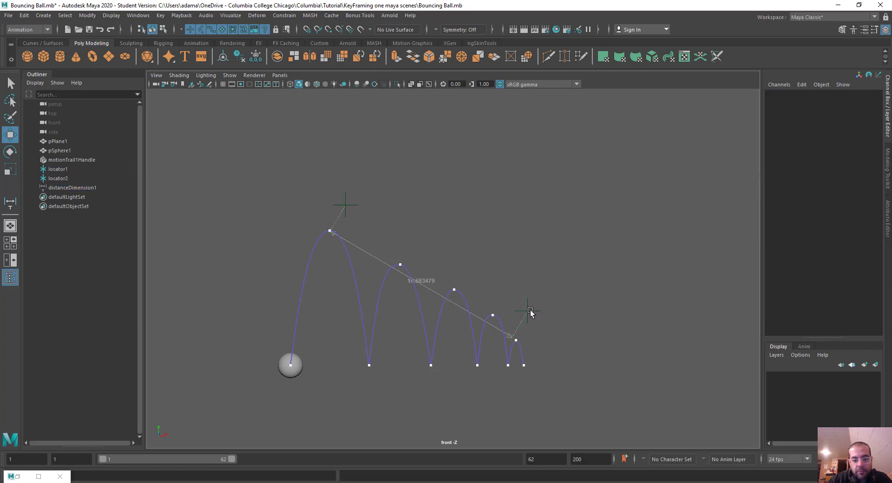
pyautogui.click(531, 314)
pyautogui.moveTo(531, 313); pyautogui.dragTo(532, 316)
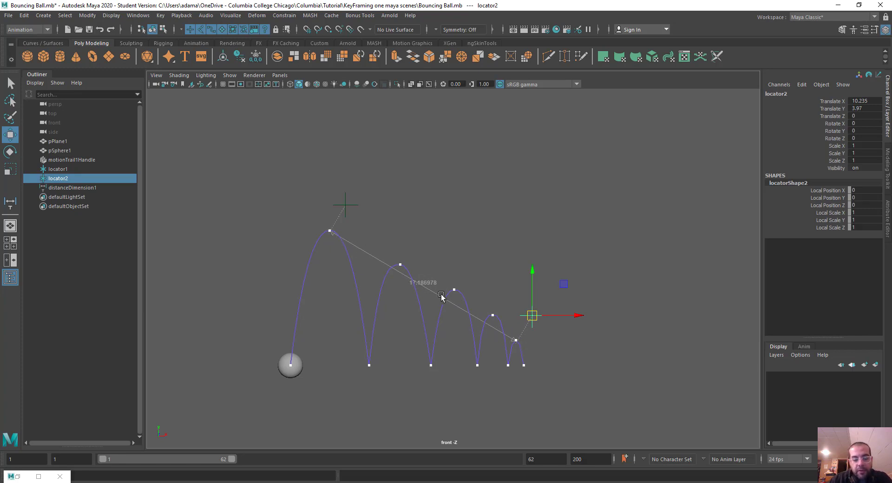
# Step: Lower the motion trail's second and third bounce peak keys onto the distance line
pyautogui.moveTo(385, 245); pyautogui.dragTo(411, 283)
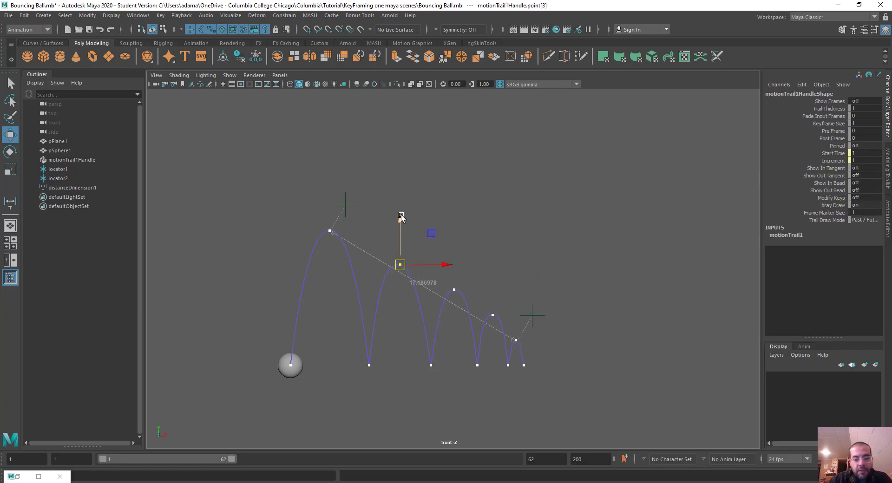
pyautogui.moveTo(400, 217); pyautogui.dragTo(400, 224)
pyautogui.click(454, 290)
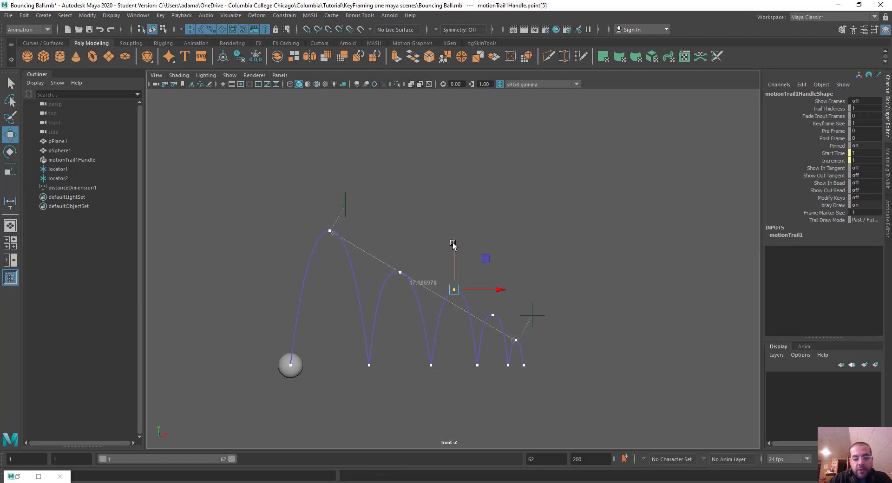
pyautogui.moveTo(453, 244); pyautogui.dragTo(459, 261)
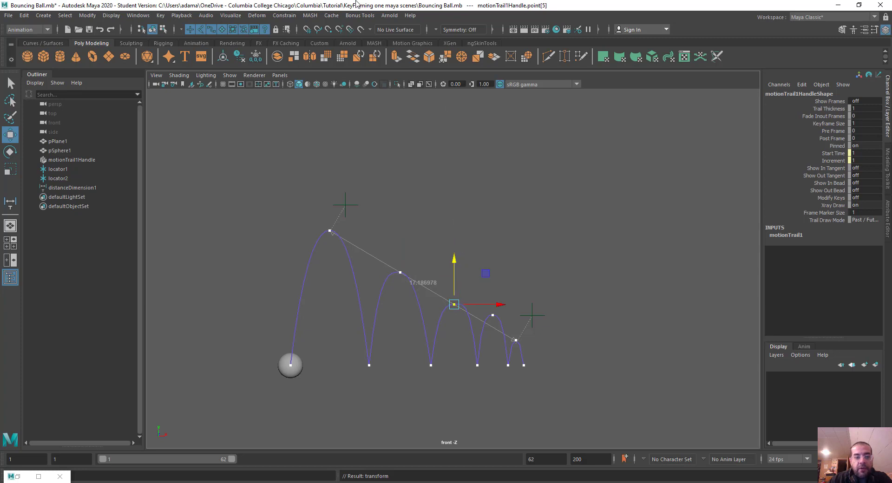
# Step: Lower the motion trail's fourth bounce peak key onto the distance line
pyautogui.scroll(6, 486, 340)
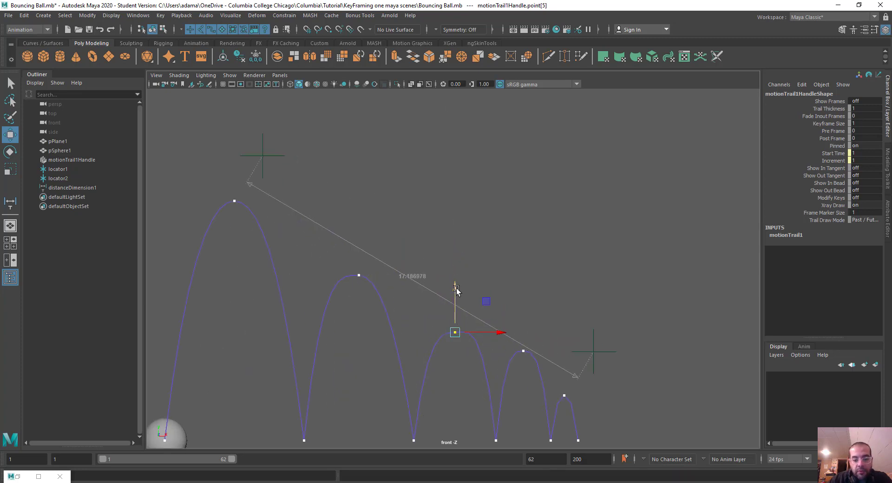
pyautogui.scroll(-3, 456, 289)
pyautogui.scroll(3, 457, 289)
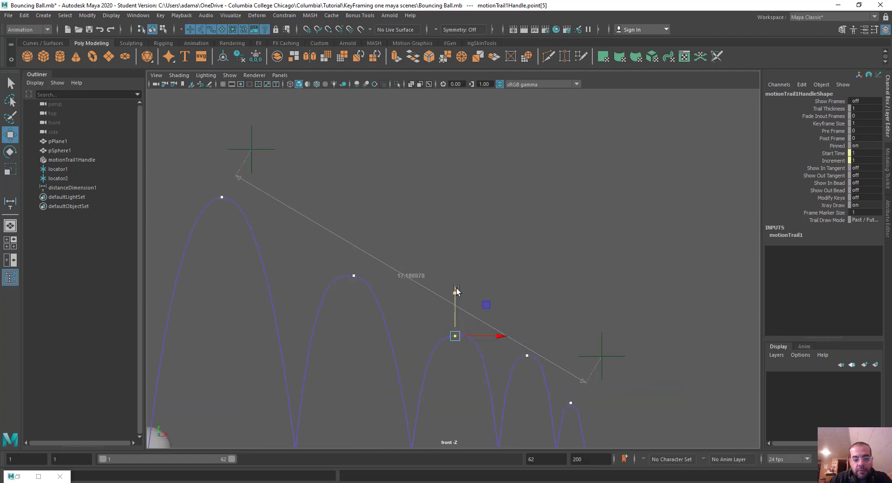
pyautogui.scroll(-4, 456, 289)
pyautogui.scroll(-1, 456, 289)
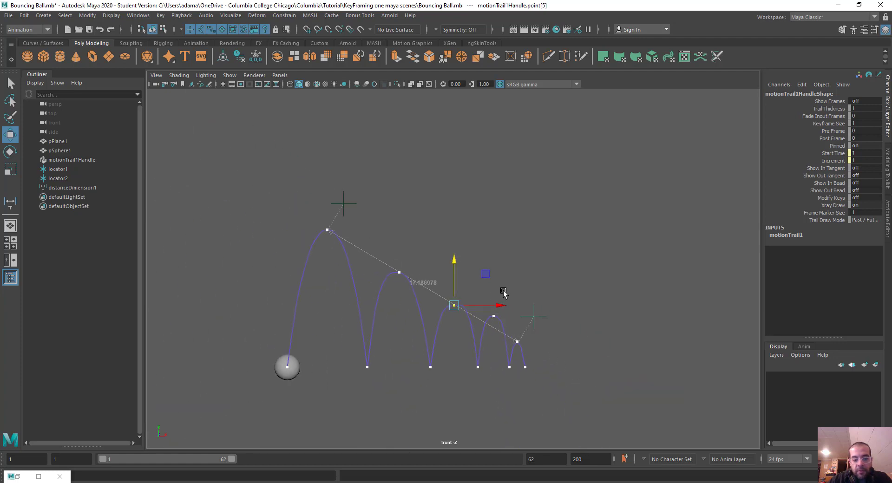
pyautogui.click(493, 316)
pyautogui.moveTo(493, 272); pyautogui.dragTo(494, 284)
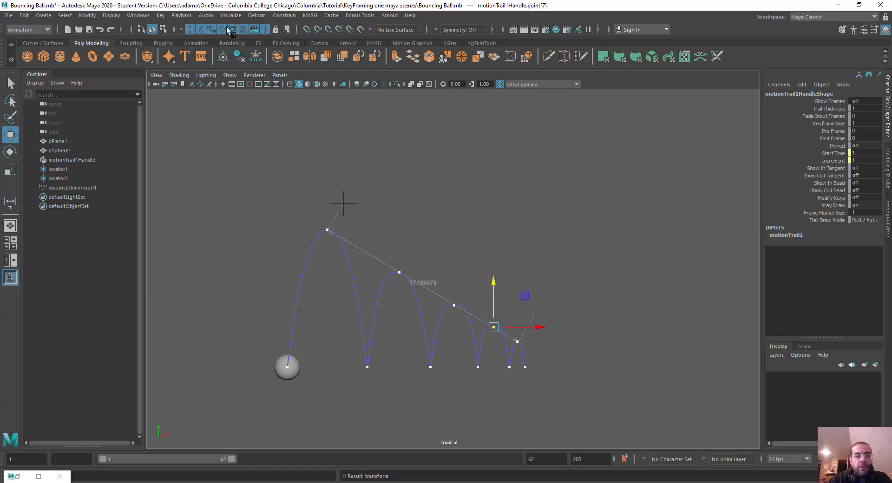
# Step: Open the Graph Editor, widen its window and display only the ball's Translate Y curve
pyautogui.click(138, 16)
pyautogui.moveTo(163, 67)
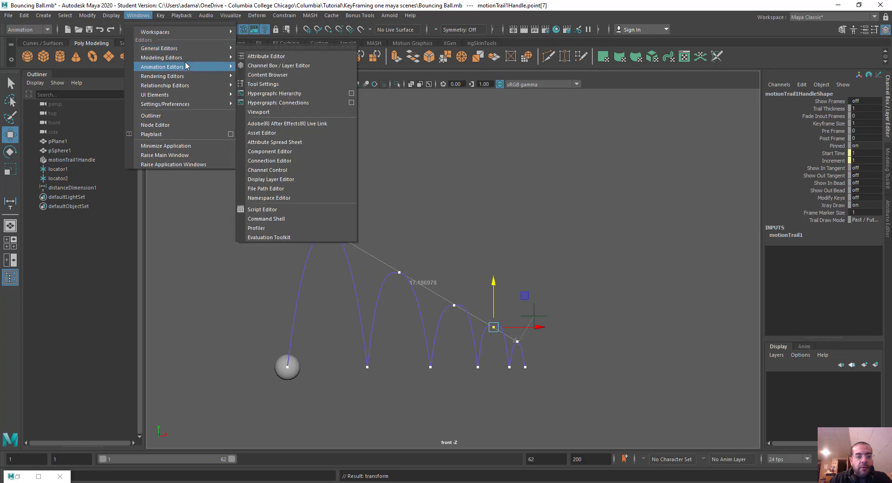
pyautogui.click(263, 67)
pyautogui.scroll(3, 325, 218)
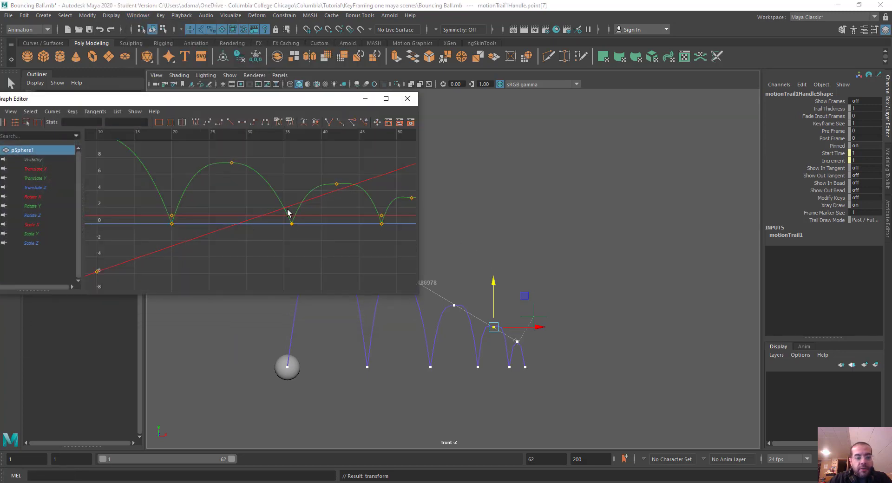
pyautogui.scroll(-2, 325, 191)
pyautogui.scroll(-3, 259, 210)
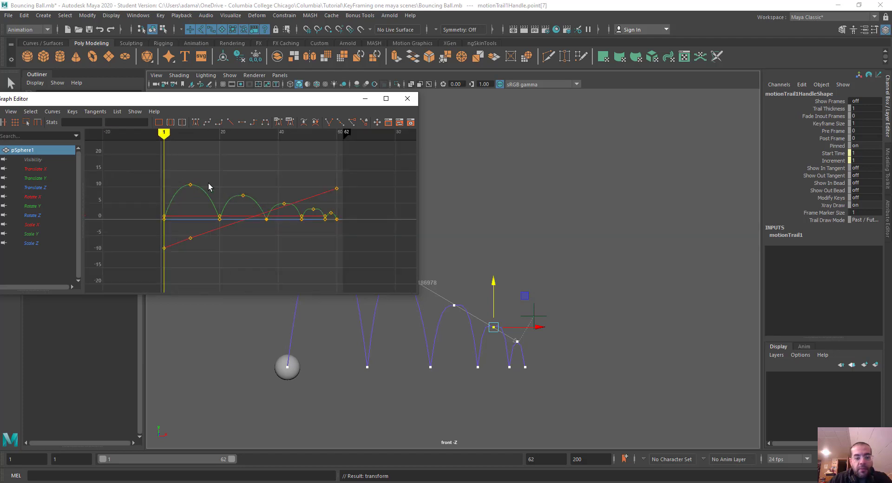
pyautogui.scroll(2, 323, 210)
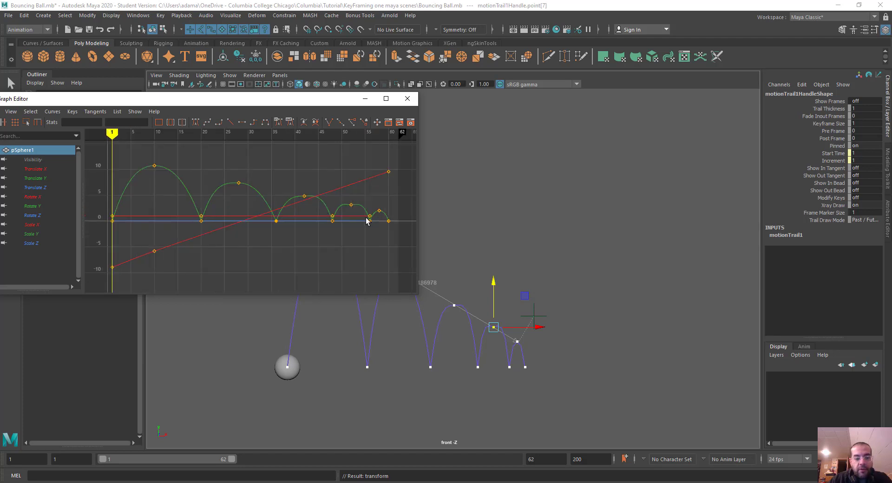
pyautogui.scroll(2, 367, 221)
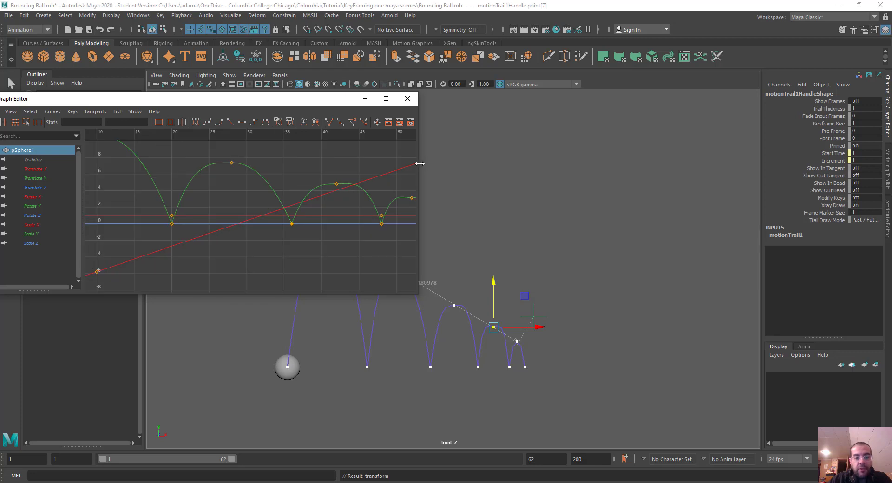
pyautogui.moveTo(420, 164); pyautogui.dragTo(586, 164)
pyautogui.click(35, 178)
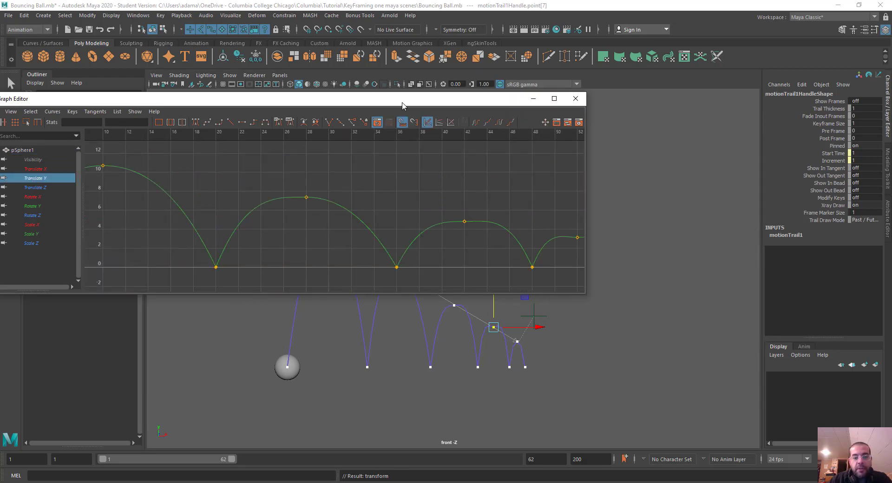
# Step: Adjust the outgoing tangent of the ball's Translate Y key at frame 48 and widen the Graph Editor window
pyautogui.moveTo(402, 105); pyautogui.dragTo(347, 93)
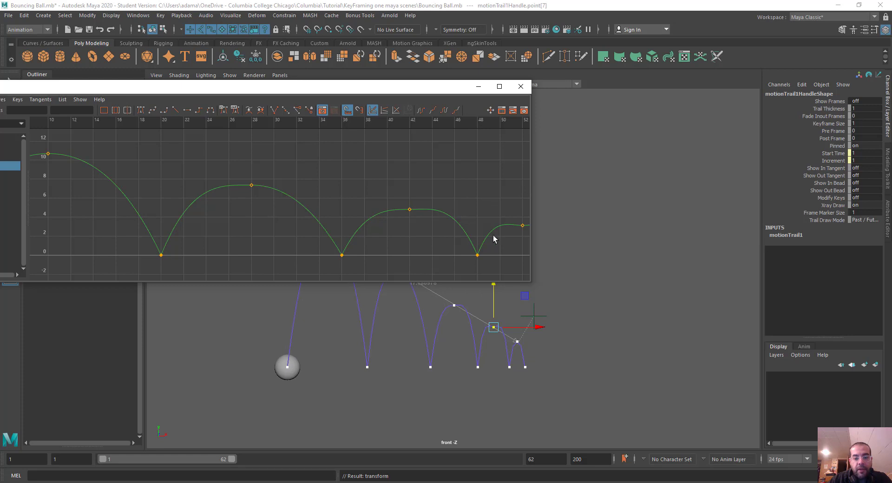
pyautogui.click(478, 255)
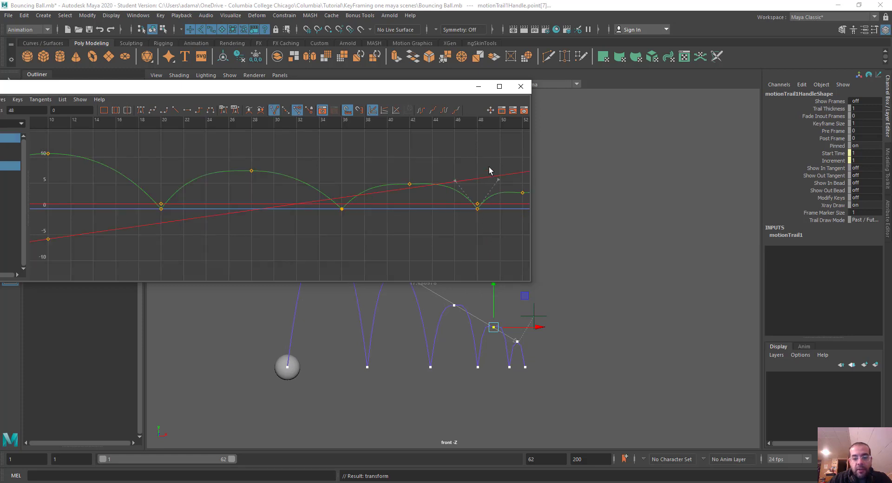
pyautogui.moveTo(496, 197); pyautogui.dragTo(502, 198, button='middle')
pyautogui.moveTo(532, 169); pyautogui.dragTo(659, 169)
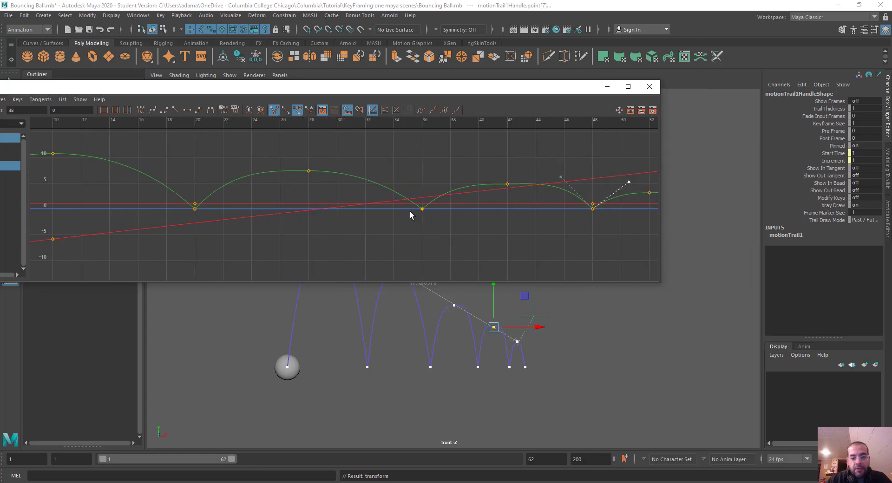
# Step: Adjust the incoming tangents of the Translate Y keys at frames 56 and 60 to round the last two bounces
pyautogui.press('a')
pyautogui.press('a')
pyautogui.keyDown('alt'); pyautogui.moveTo(531, 180); pyautogui.dragTo(327, 160, button='middle'); pyautogui.keyUp('alt')
pyautogui.keyDown('alt'); pyautogui.moveTo(326, 160); pyautogui.dragTo(438, 152, button='right'); pyautogui.keyUp('alt')
pyautogui.keyDown('alt'); pyautogui.moveTo(438, 152); pyautogui.dragTo(346, 268, button='middle'); pyautogui.keyUp('alt')
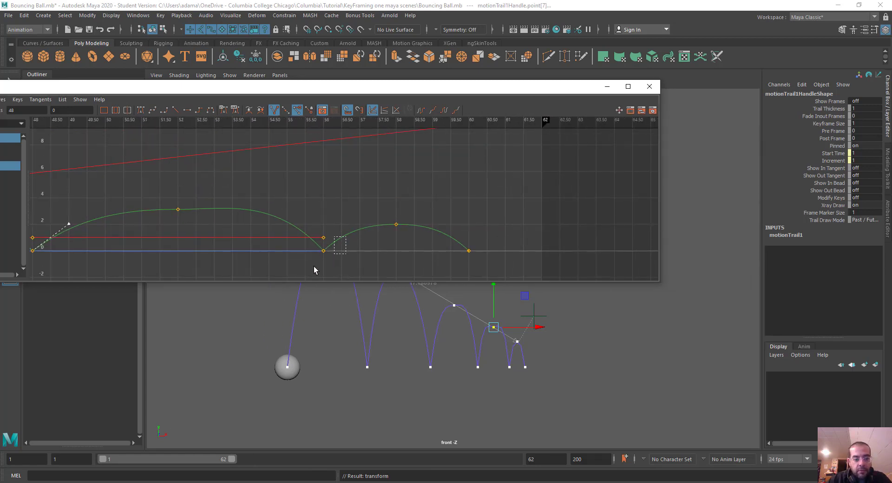
pyautogui.click(323, 251)
pyautogui.click(297, 207)
pyautogui.moveTo(271, 221); pyautogui.dragTo(261, 226, button='middle')
pyautogui.click(357, 220)
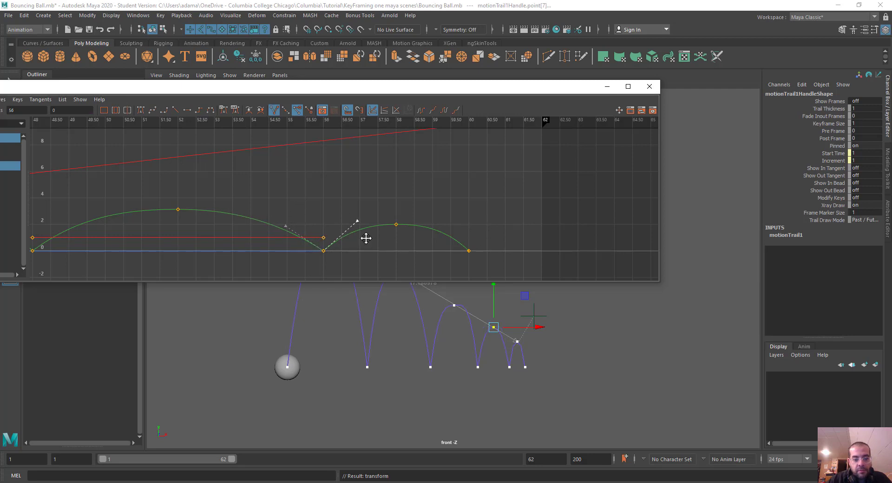
pyautogui.moveTo(504, 232); pyautogui.dragTo(457, 263)
pyautogui.moveTo(448, 207); pyautogui.dragTo(403, 233)
# Step: Move the Graph Editor so its channel list is accessible, and display and frame only the Translate Y curve
pyautogui.scroll(-1, 240, 207)
pyautogui.scroll(-1, 213, 209)
pyautogui.scroll(-1, 348, 213)
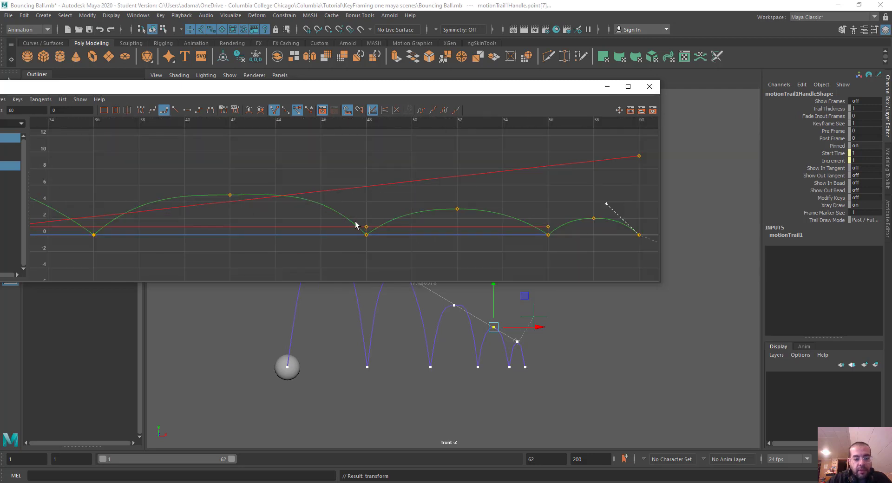
pyautogui.moveTo(357, 232); pyautogui.dragTo(385, 253)
pyautogui.scroll(-3, 159, 157)
pyautogui.keyDown('alt'); pyautogui.moveTo(179, 170); pyautogui.dragTo(448, 179, button='middle'); pyautogui.keyUp('alt')
pyautogui.moveTo(354, 87); pyautogui.dragTo(534, 105)
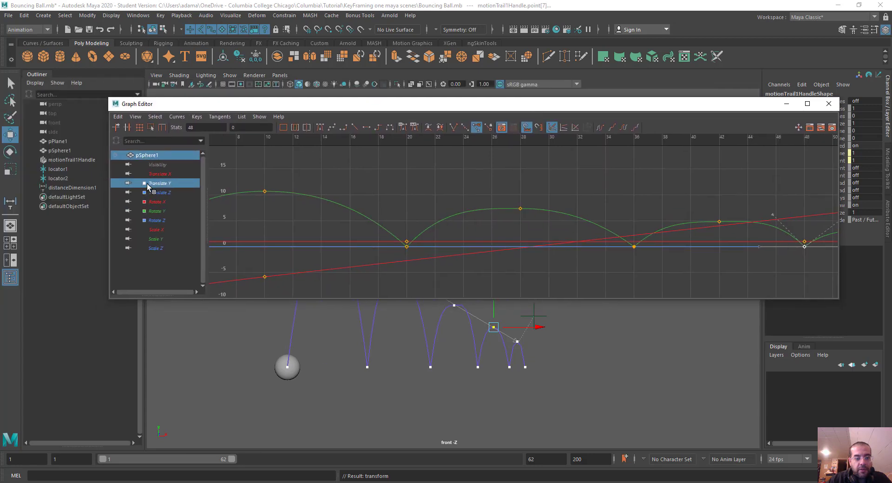
pyautogui.click(160, 183)
pyautogui.press('f')
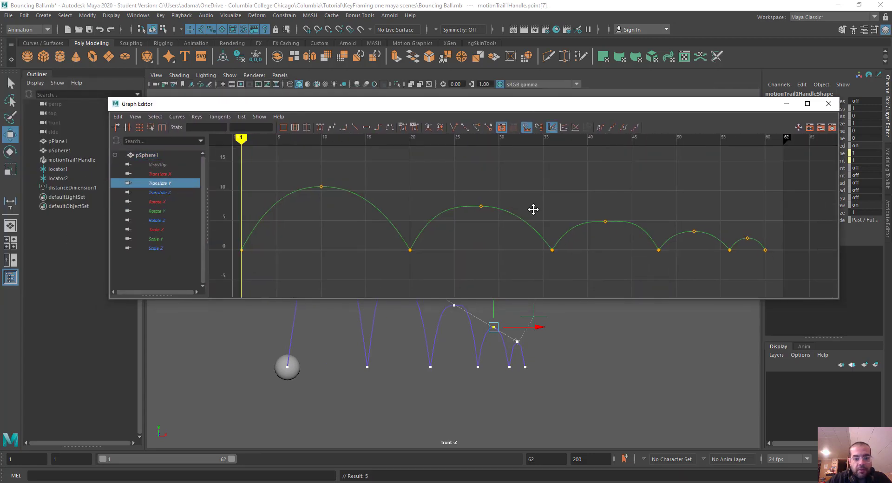
# Step: Lower the outgoing tangent of the Translate Y key at frame 20 to round the second bounce's rise
pyautogui.scroll(3, 533, 210)
pyautogui.moveTo(338, 251); pyautogui.dragTo(351, 271)
pyautogui.moveTo(366, 182); pyautogui.dragTo(379, 197)
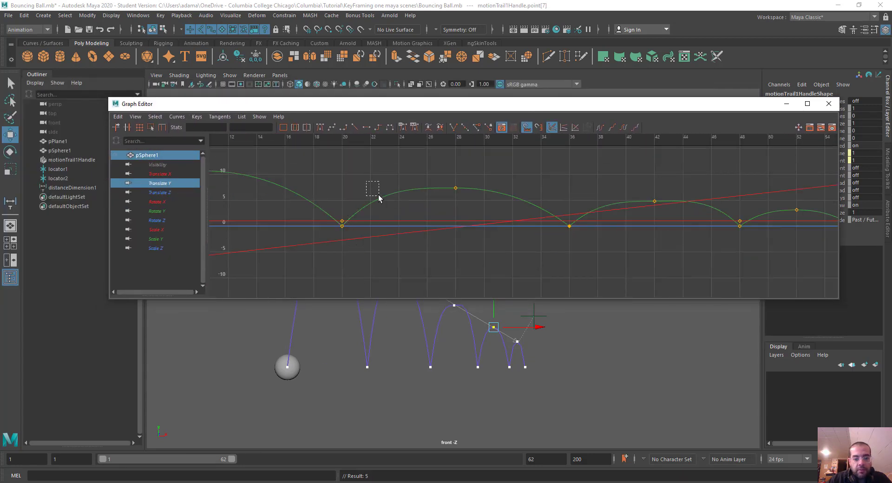
pyautogui.click(179, 185)
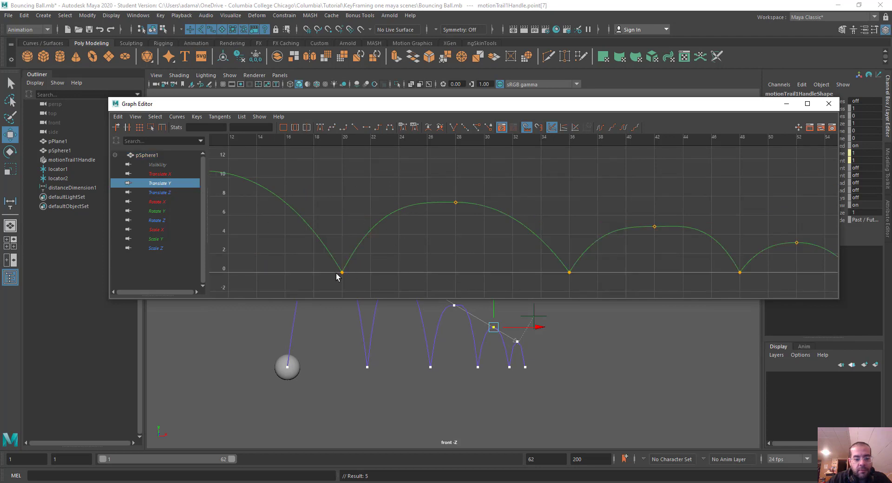
pyautogui.moveTo(346, 281); pyautogui.dragTo(347, 282)
pyautogui.click(167, 192)
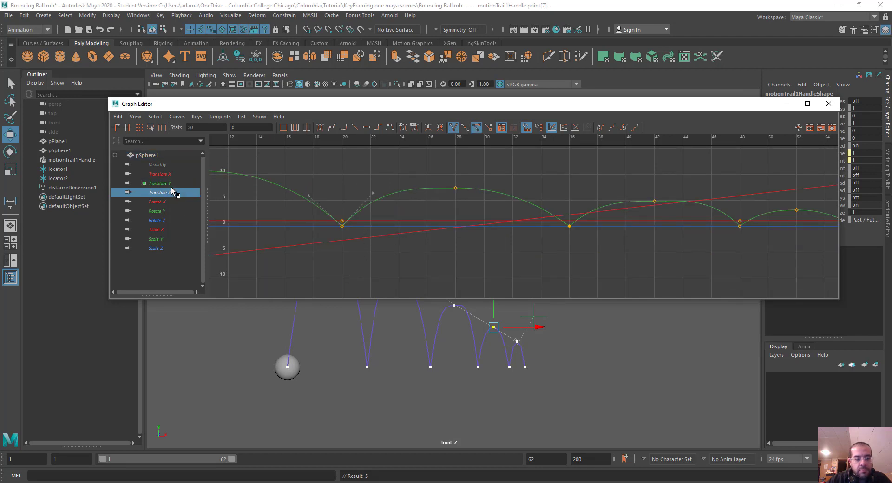
pyautogui.click(169, 183)
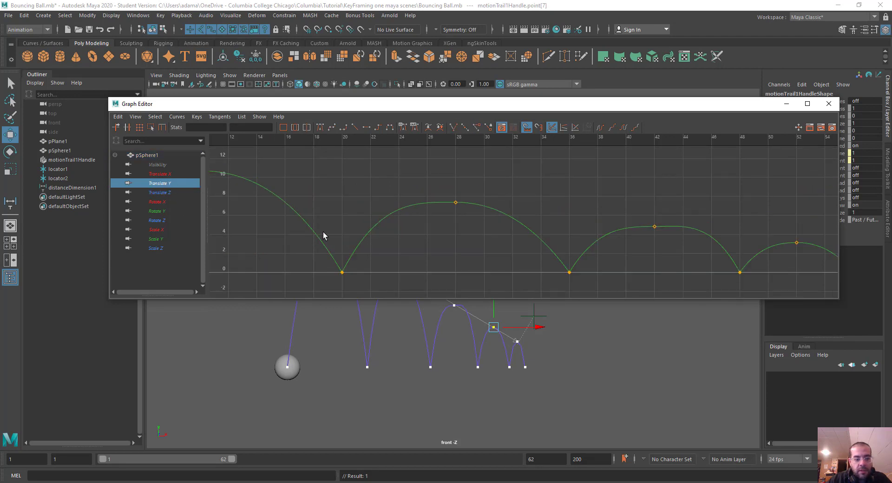
pyautogui.click(344, 273)
pyautogui.moveTo(391, 203); pyautogui.dragTo(323, 243, button='middle')
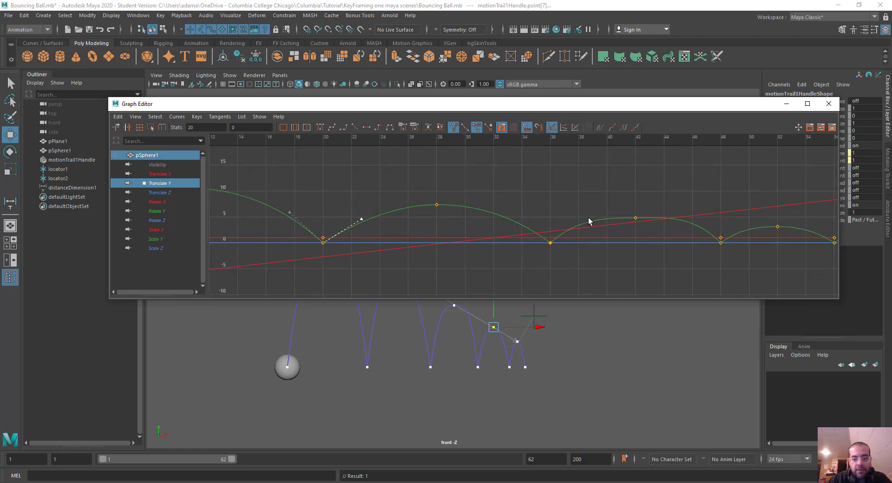
# Step: Lower the outgoing tangent at frame 36 and the incoming tangent at frame 48 to round the third bounce, and close the Graph Editor
pyautogui.keyDown('alt'); pyautogui.moveTo(589, 221); pyautogui.dragTo(470, 239, button='middle'); pyautogui.keyUp('alt')
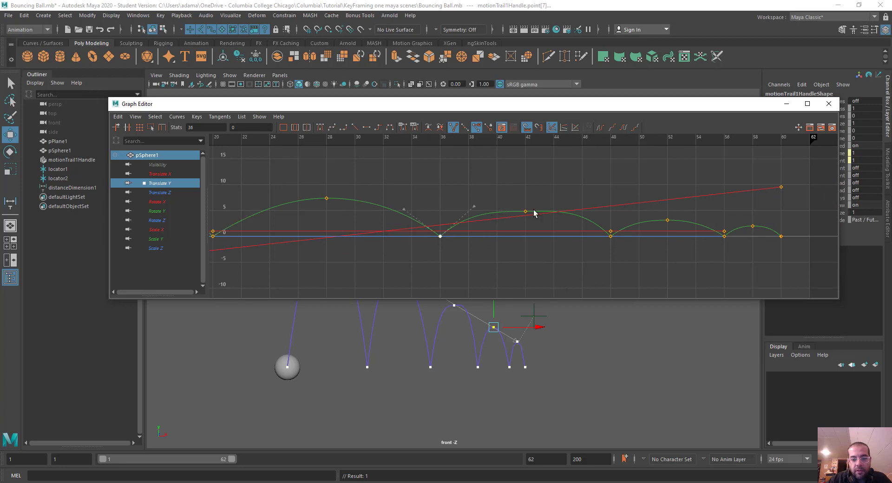
pyautogui.click(476, 208)
pyautogui.moveTo(485, 207); pyautogui.dragTo(487, 209)
pyautogui.click(611, 237)
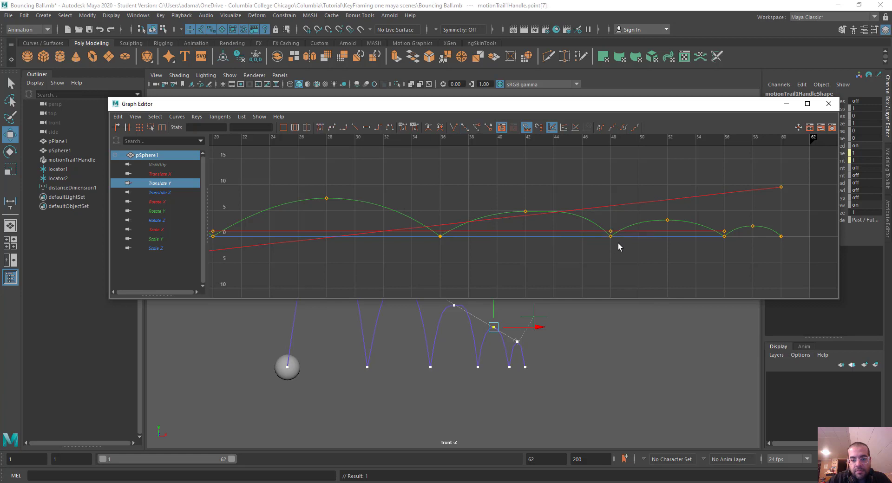
pyautogui.click(605, 237)
pyautogui.moveTo(578, 205); pyautogui.dragTo(565, 219)
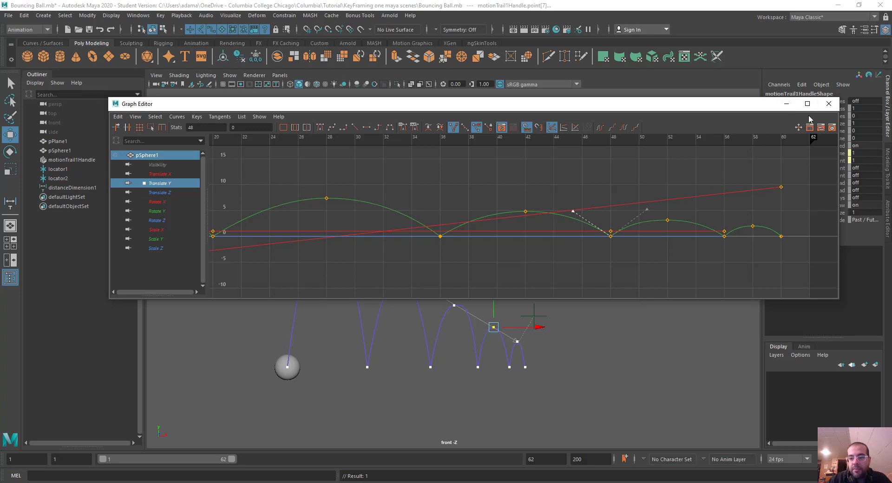
pyautogui.click(829, 104)
pyautogui.click(498, 284)
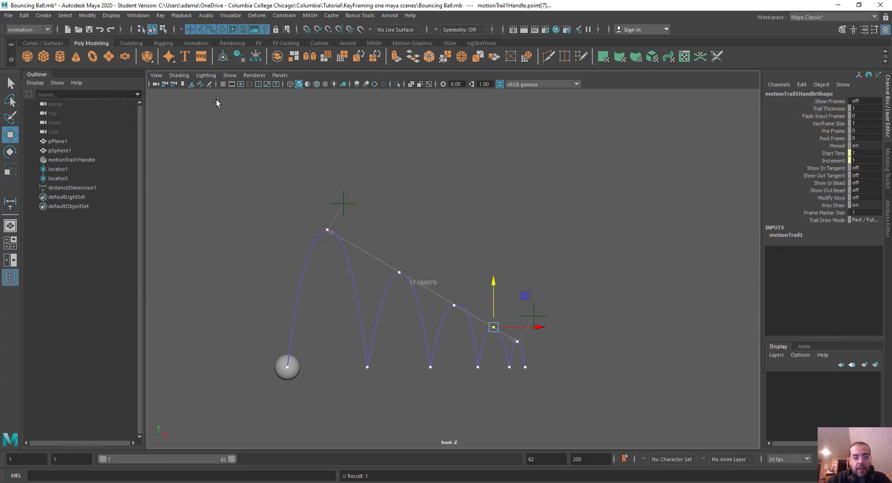
# Step: Delete both distance locators and the motion trail from the scene, and play the ball animation
pyautogui.click(66, 180)
pyautogui.keyDown('shift'); pyautogui.click(65, 167); pyautogui.keyUp('shift')
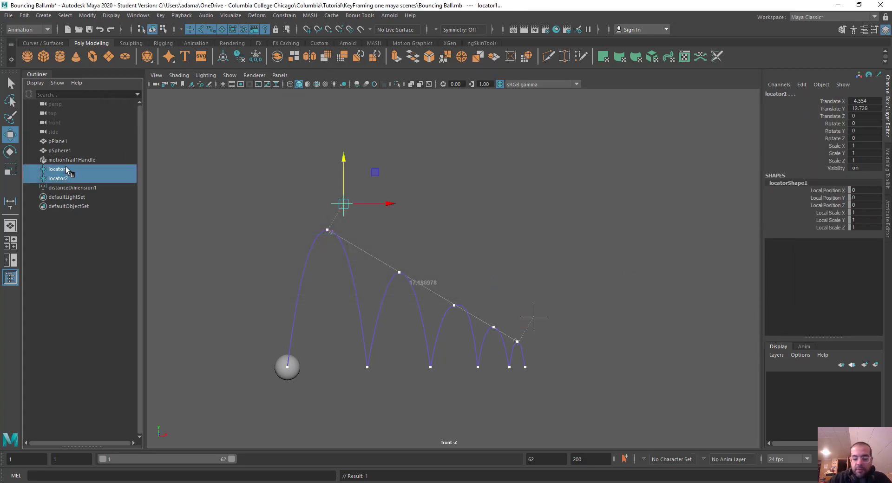
pyautogui.press('Delete')
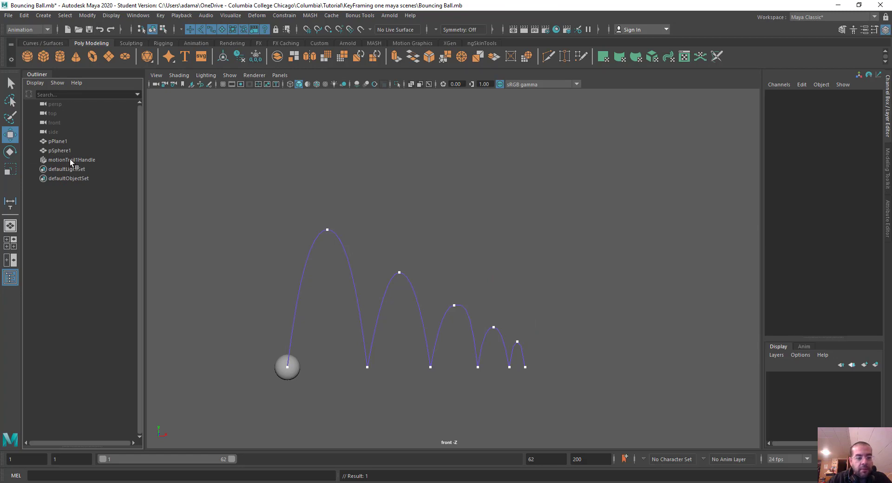
pyautogui.click(70, 159)
pyautogui.press('Delete')
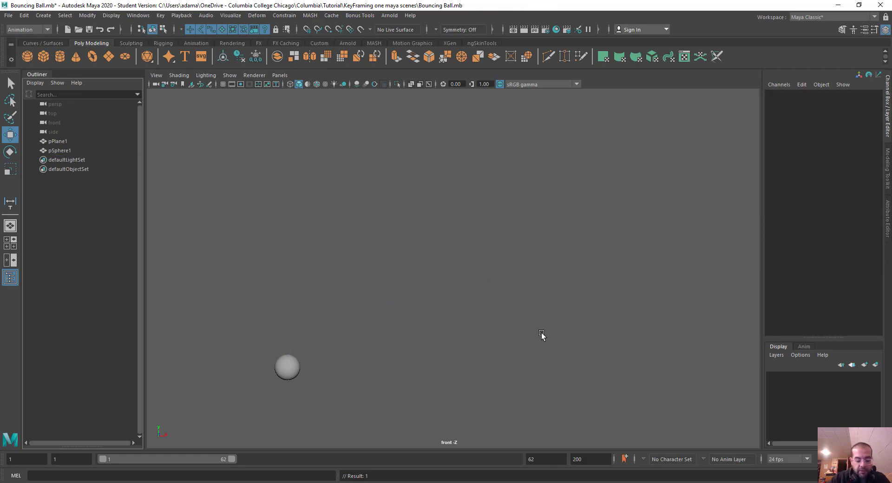
pyautogui.hotkey('alt', 'v')
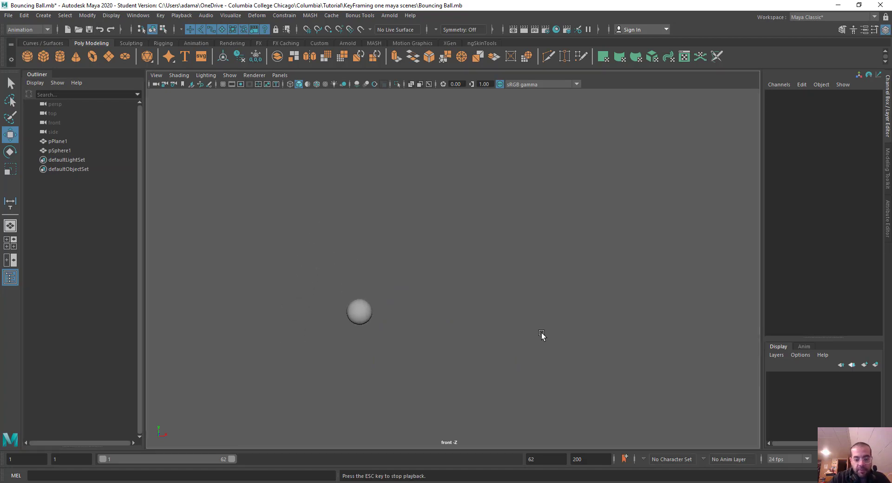